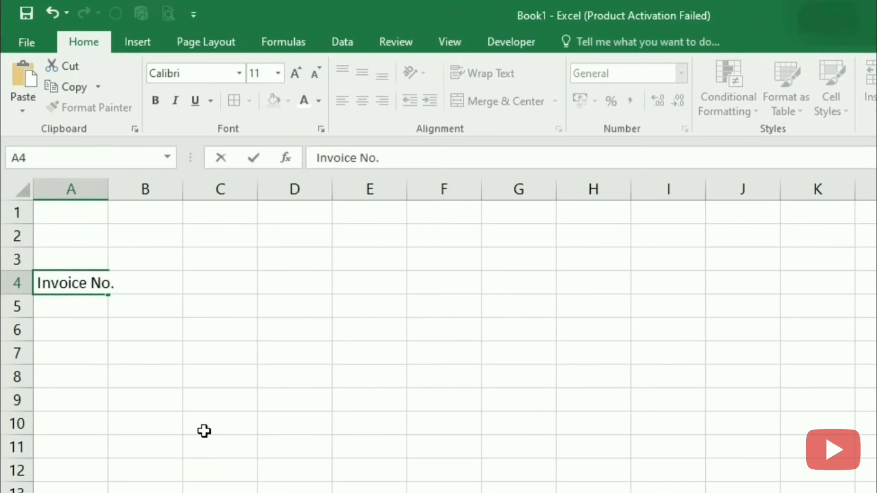
Step: Enter the heading "Product Description" in B4 and widen columns A and B to fit their headings
{"action": "left_click_drag", "start_coordinate": [104, 188], "coordinate": [118, 189]}
{"action": "left_click", "coordinate": [148, 284]}
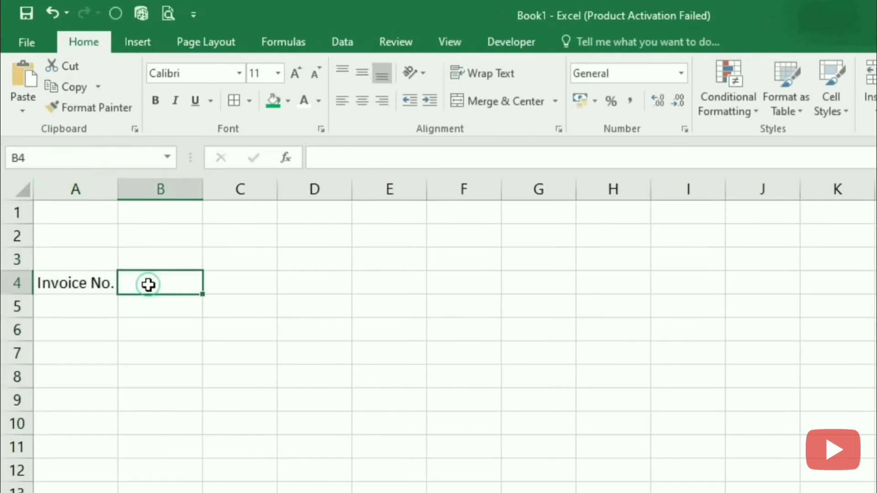
{"action": "type", "text": "Procu"}
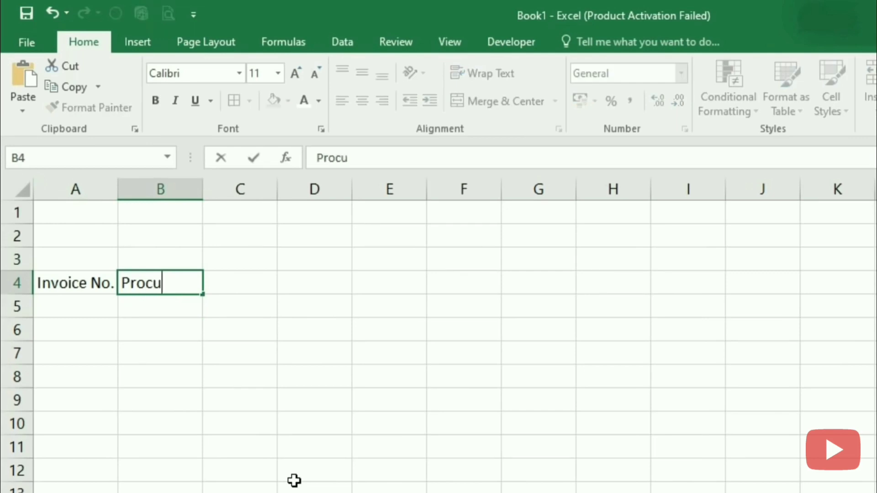
{"action": "key", "text": "BackSpace"}
{"action": "key", "text": "BackSpace"}
{"action": "type", "text": "dc"}
{"action": "key", "text": "BackSpace"}
{"action": "type", "text": "uct Description"}
{"action": "key", "text": "Return"}
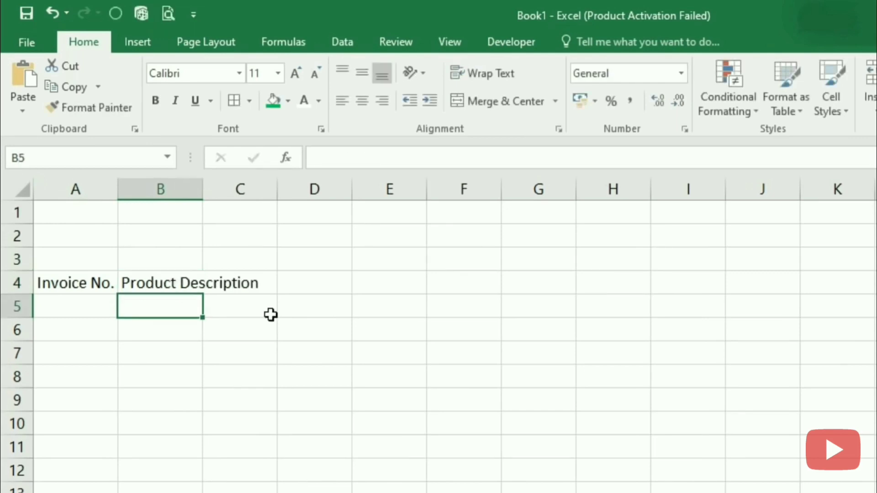
{"action": "left_click_drag", "start_coordinate": [205, 198], "coordinate": [273, 228]}
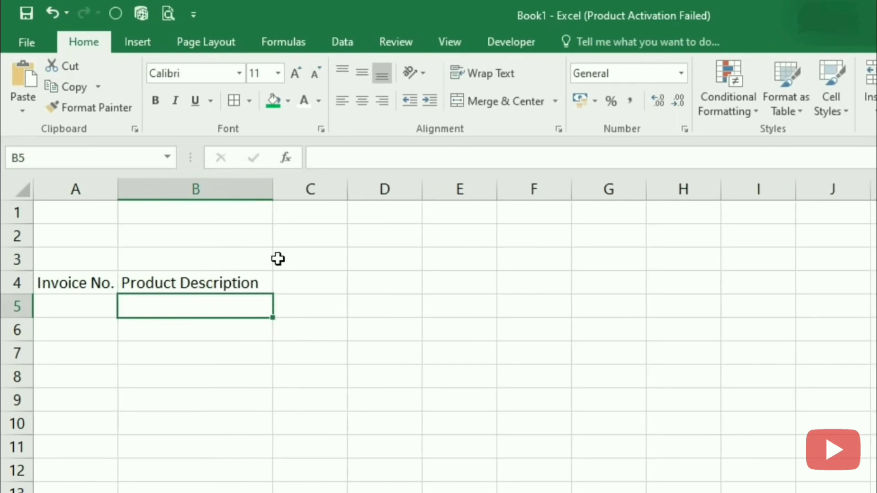
Step: Enter the headings "Rate" in C4 and "Quanity" in D4
{"action": "left_click", "coordinate": [290, 280]}
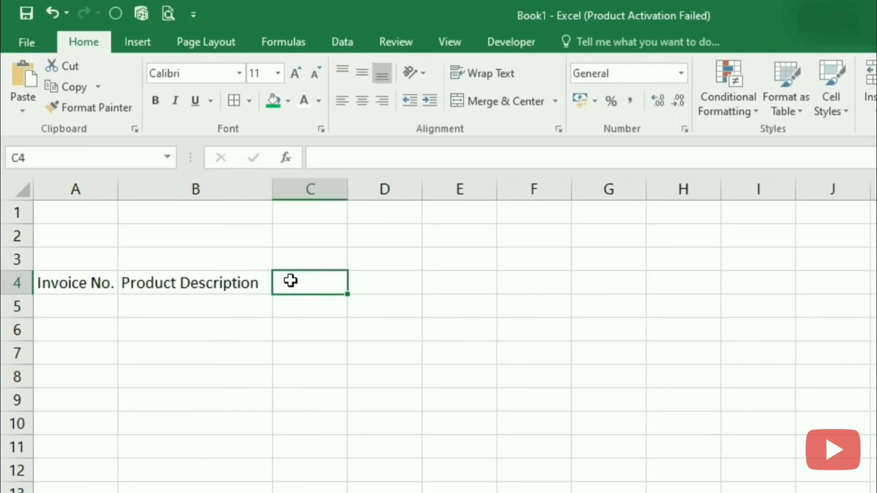
{"action": "type", "text": "Rate"}
{"action": "key", "text": "Tab"}
{"action": "type", "text": "Q"}
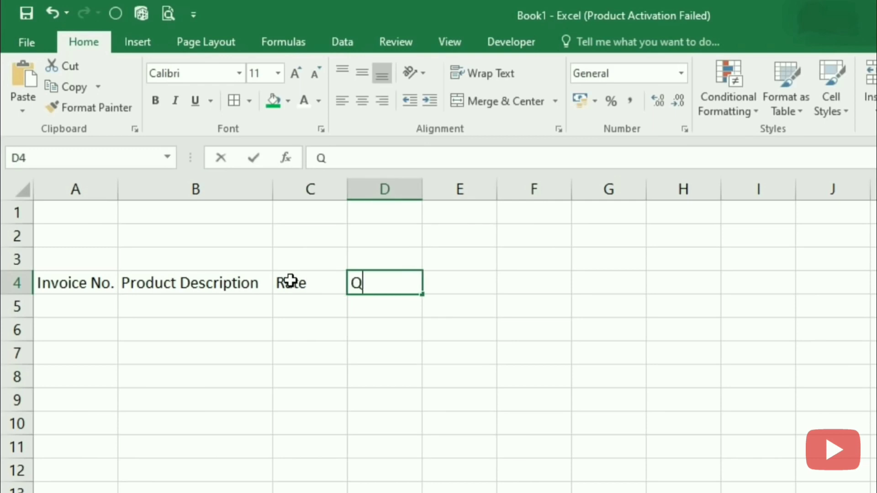
{"action": "type", "text": "uanity"}
{"action": "key", "text": "Tab"}
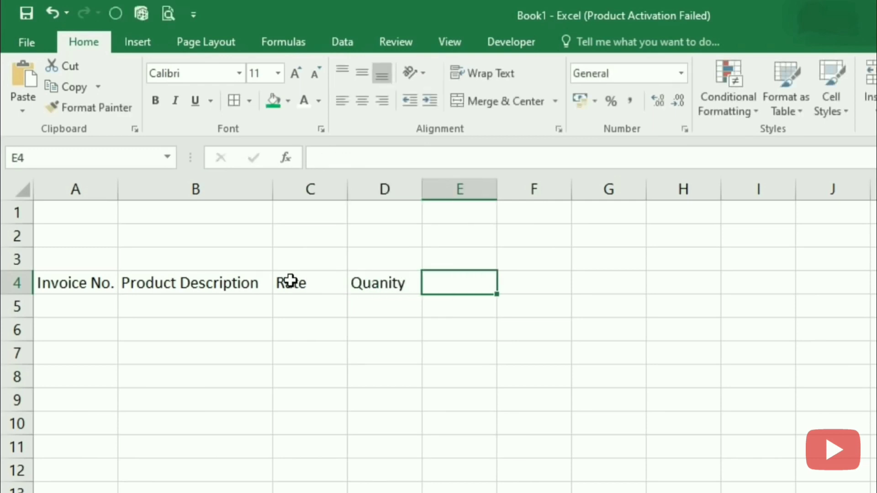
Step: Enter the heading "Amount" in E4
{"action": "type", "text": "amou"}
{"action": "key", "text": "BackSpace"}
{"action": "key", "text": "BackSpace"}
{"action": "key", "text": "BackSpace"}
{"action": "key", "text": "BackSpace"}
{"action": "type", "text": "A"}
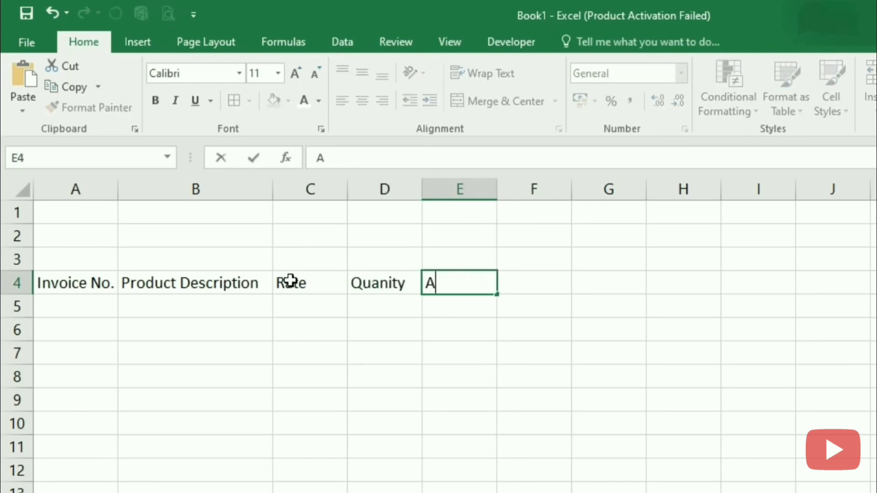
{"action": "type", "text": "mount"}
{"action": "key", "text": "Tab"}
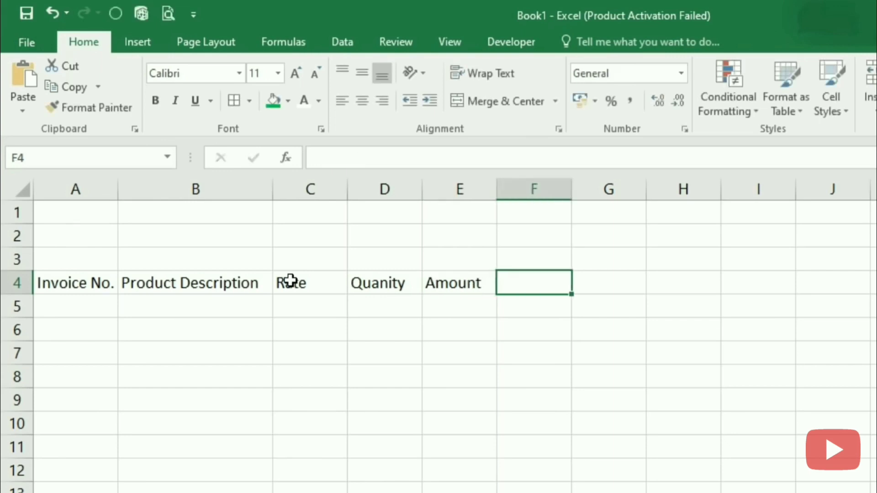
Step: Enter the headings "GST" in F4 and "Total Amount" in G4
{"action": "type", "text": "GST"}
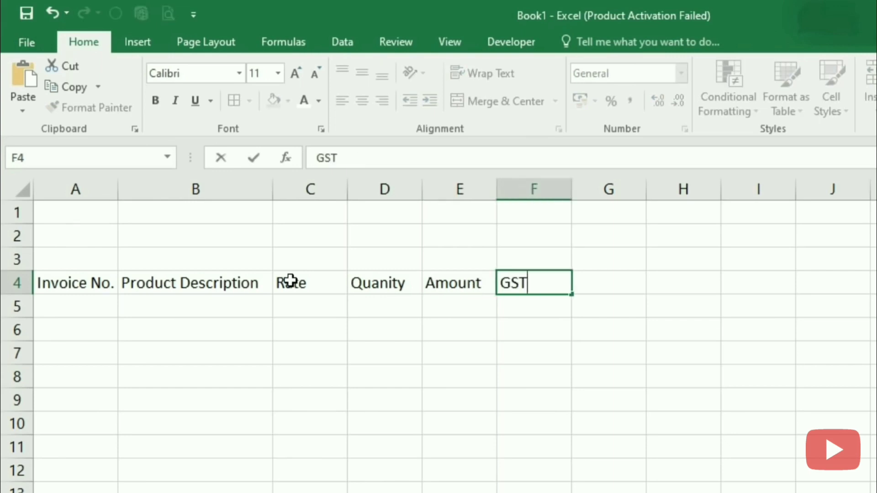
{"action": "key", "text": "Tab"}
{"action": "type", "text": "t"}
{"action": "key", "text": "BackSpace"}
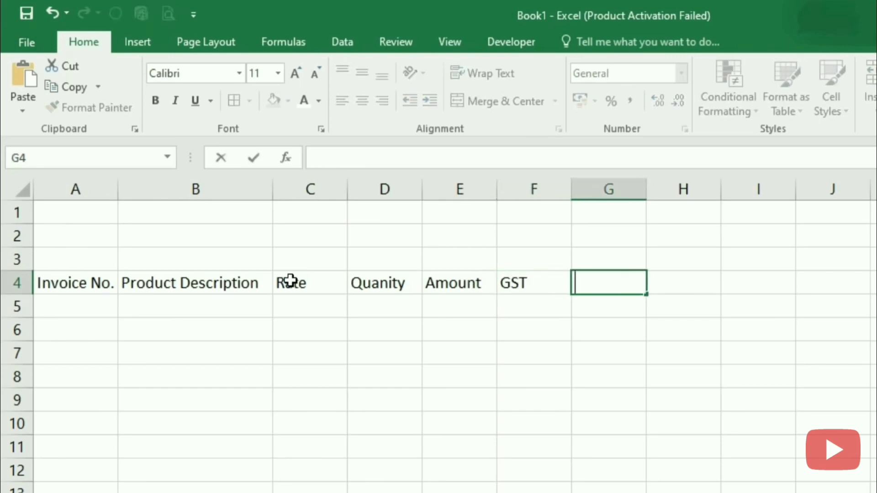
{"action": "type", "text": "Total A"}
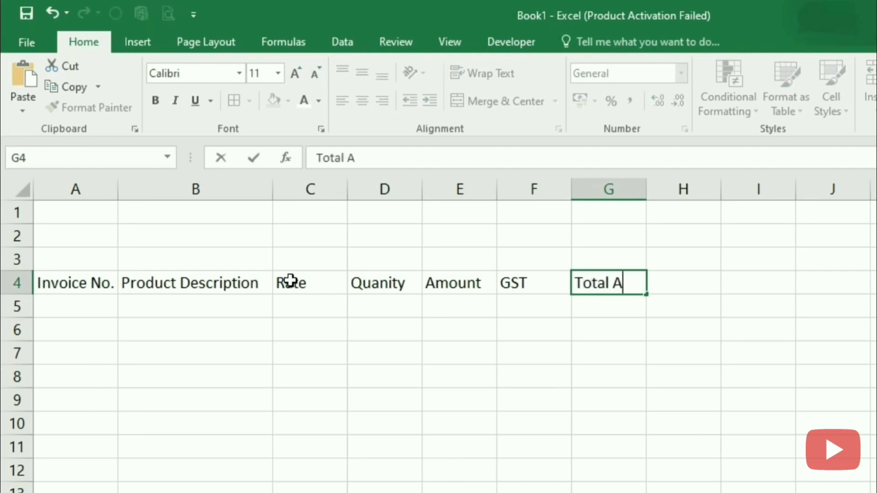
{"action": "type", "text": "mount"}
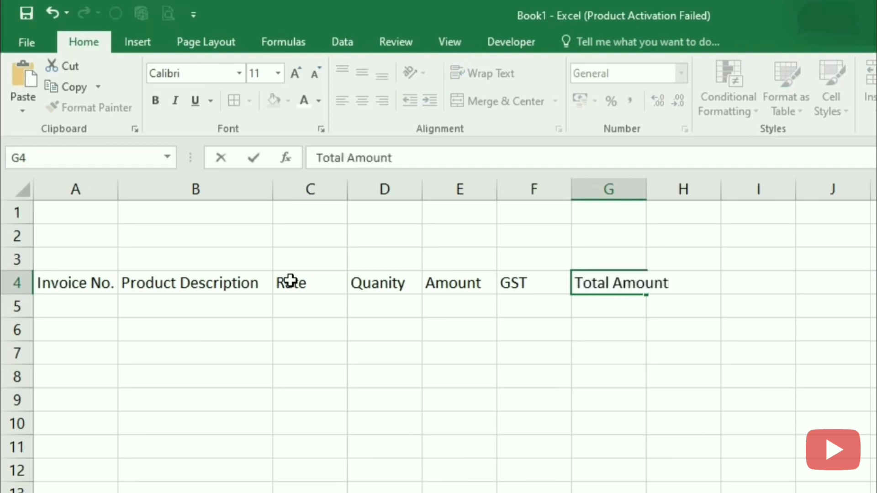
{"action": "key", "text": "Tab"}
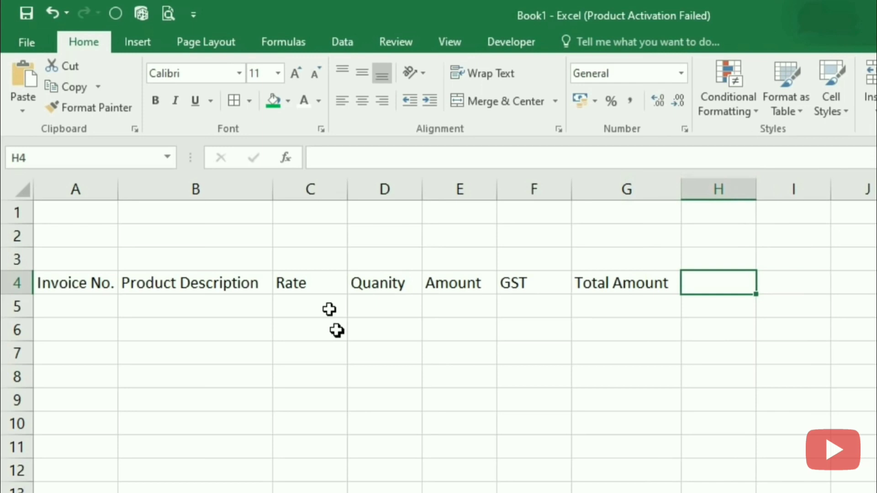
Step: Merge and center A1:G1 and enter the company title "Mohan Garments Pvt. Ltd." in it
{"action": "left_click_drag", "start_coordinate": [89, 212], "coordinate": [615, 221]}
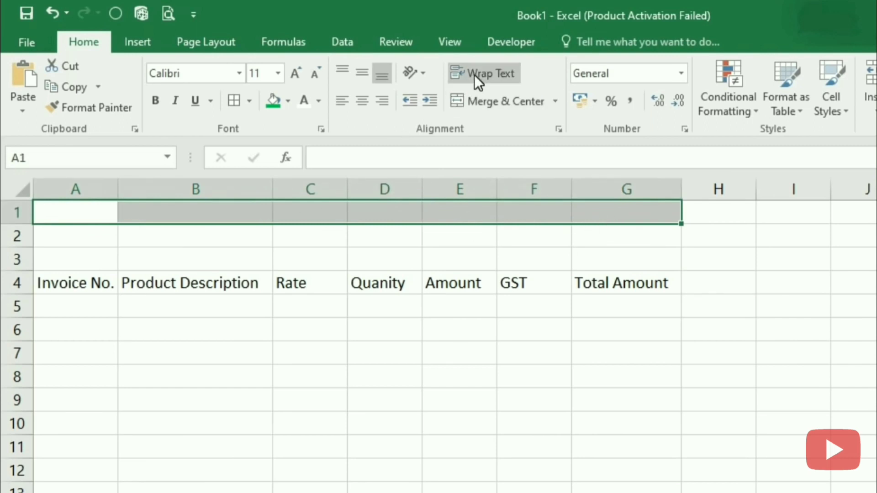
{"action": "left_click", "coordinate": [484, 103]}
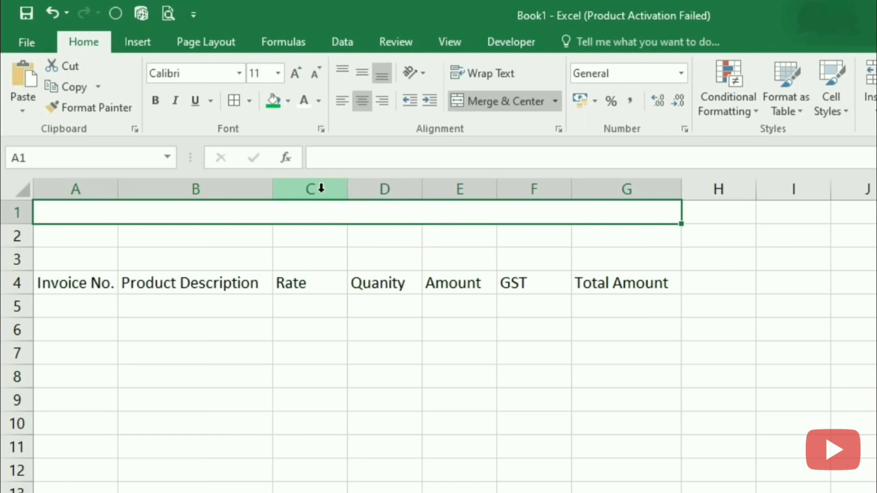
{"action": "type", "text": "Mohan Gar"}
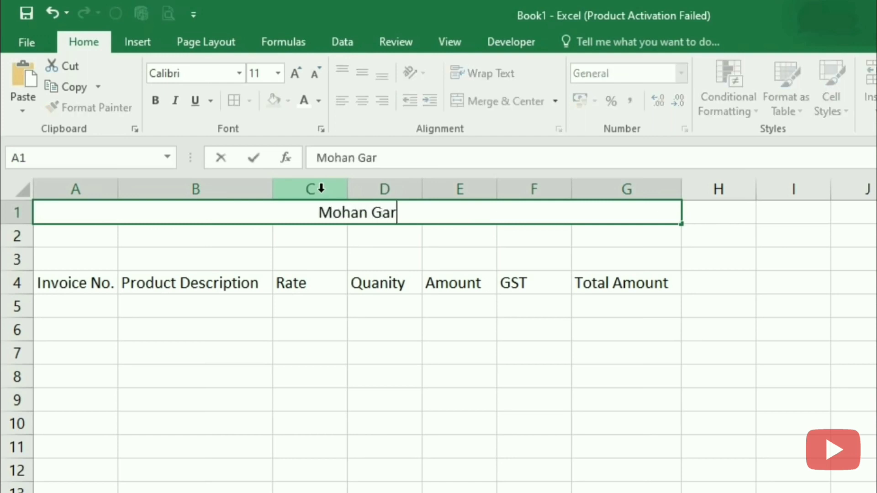
{"action": "type", "text": "ments Pvt"}
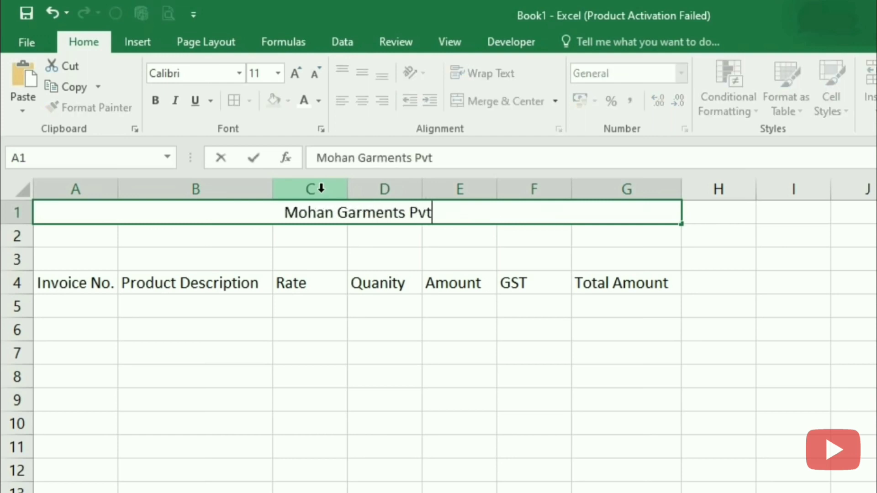
{"action": "type", "text": ". Ltd."}
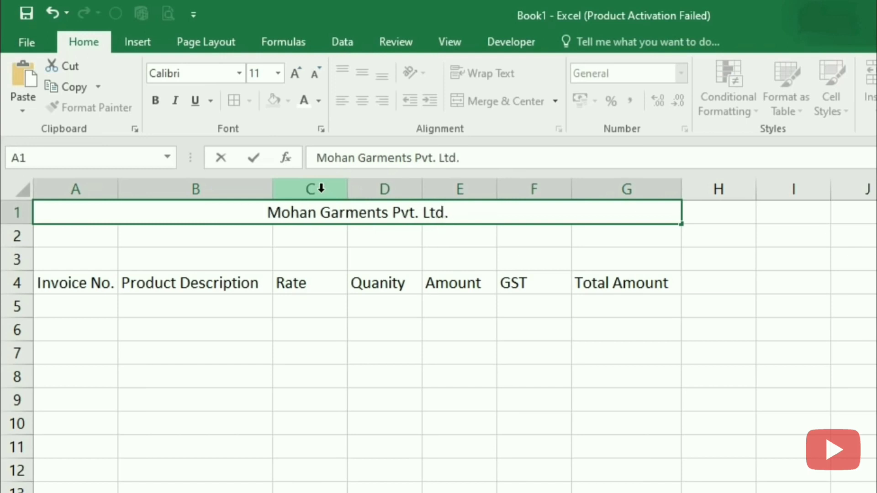
{"action": "key", "text": "Return"}
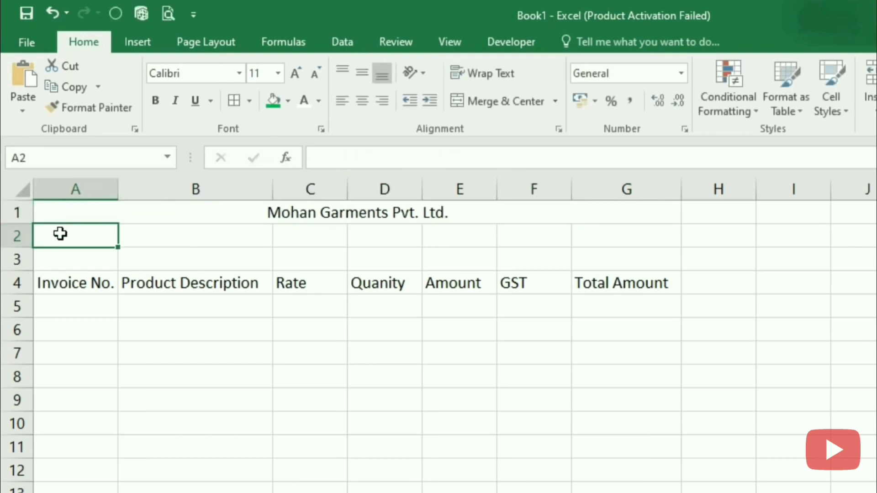
Step: Merge and center A2:G2 and enter the company's postal address in it
{"action": "left_click_drag", "start_coordinate": [61, 233], "coordinate": [630, 239]}
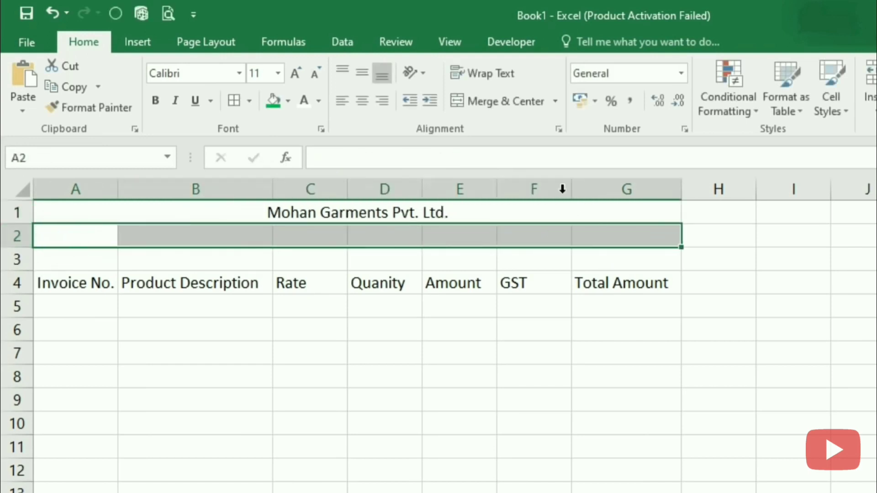
{"action": "left_click", "coordinate": [519, 102]}
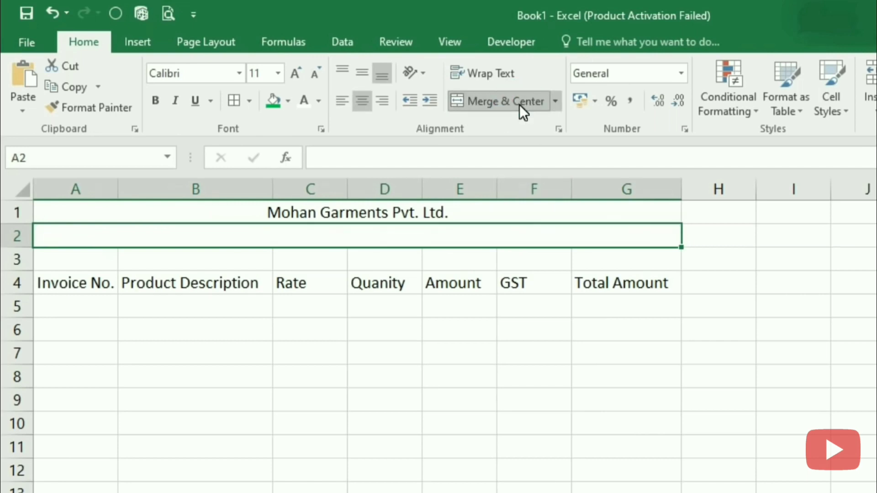
{"action": "type", "text": "Sad"}
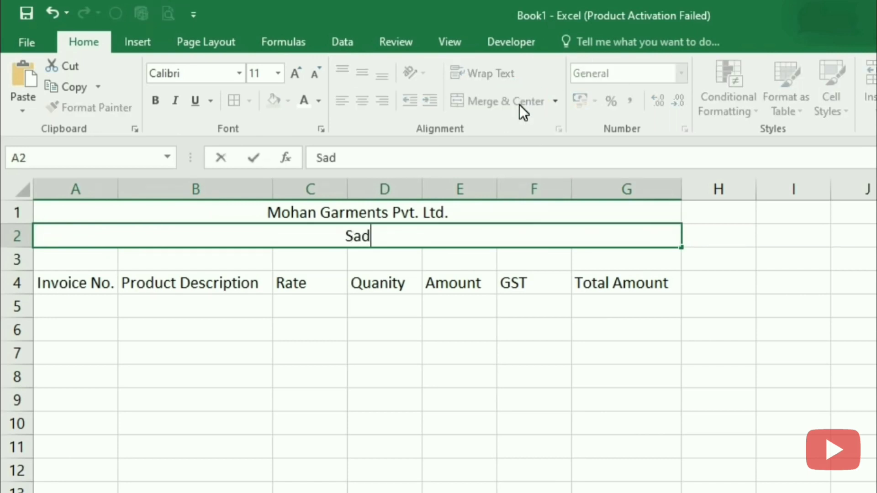
{"action": "type", "text": "arpur Secto"}
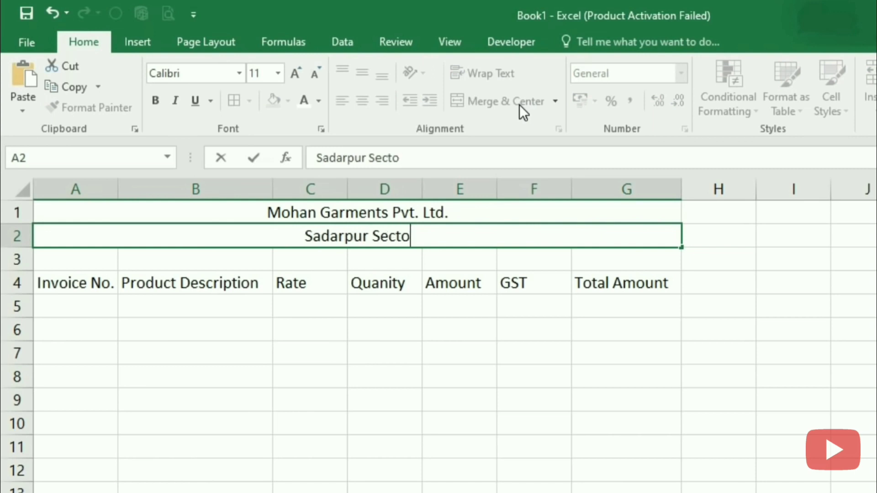
{"action": "type", "text": "r-45, No"}
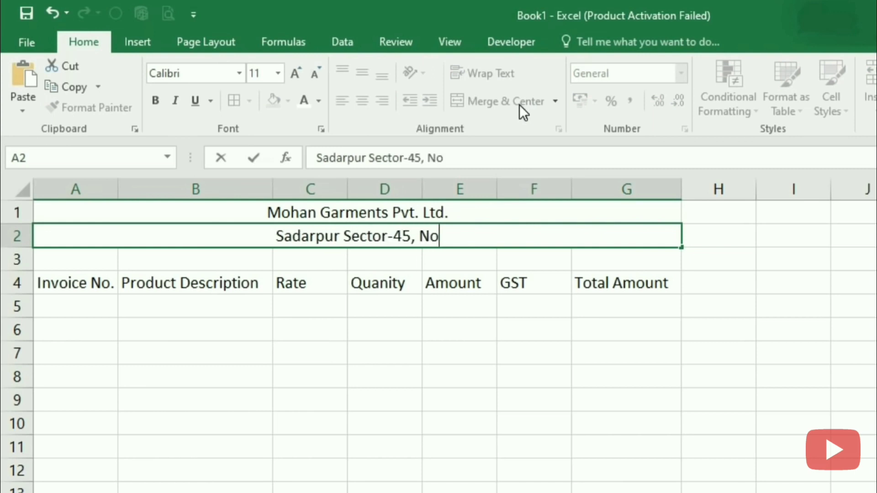
{"action": "type", "text": "ida UP 201301"}
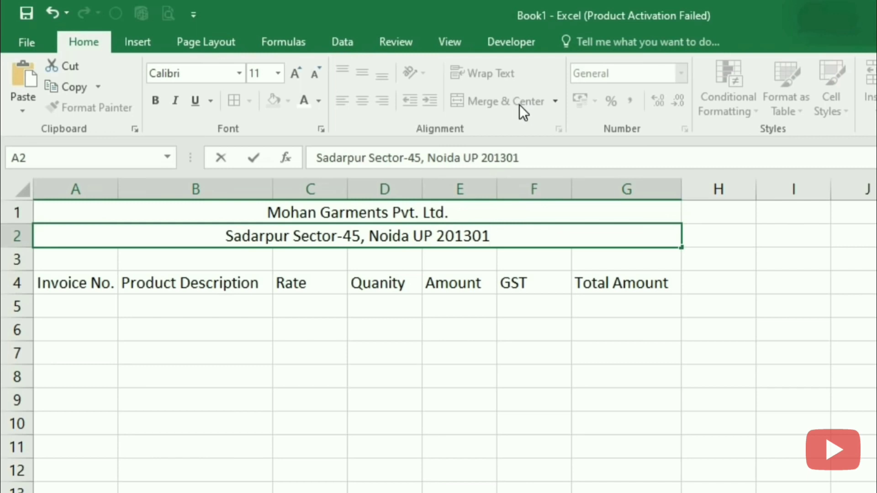
{"action": "key", "text": "Return"}
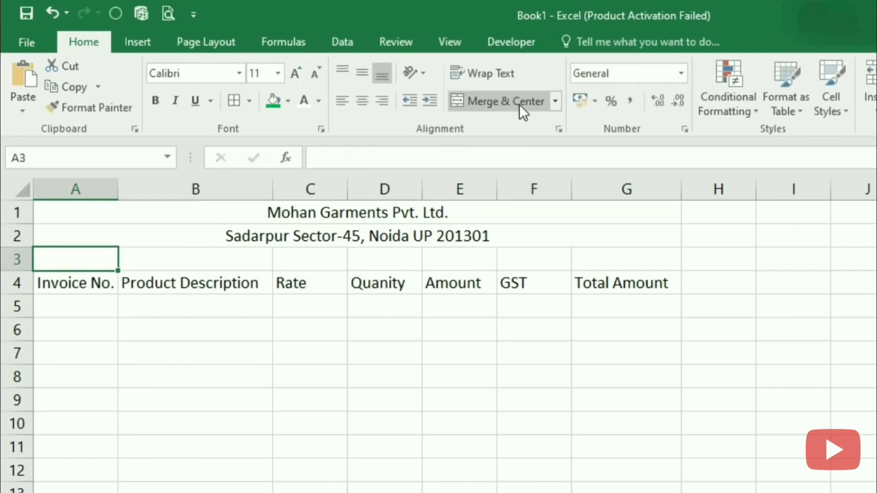
Step: Merge and center A3:G3 and enter the subtitle "Bill Entry" in it
{"action": "left_click_drag", "start_coordinate": [88, 262], "coordinate": [594, 262]}
{"action": "left_click", "coordinate": [492, 110]}
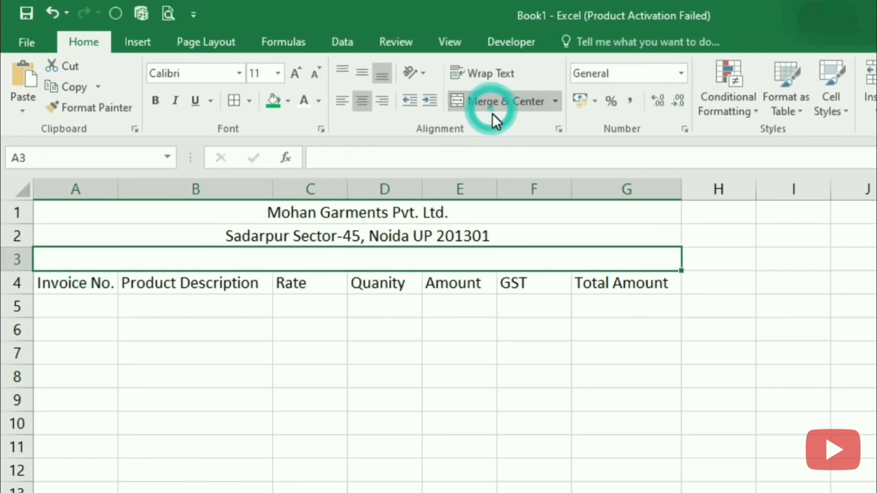
{"action": "type", "text": "Bill entr"}
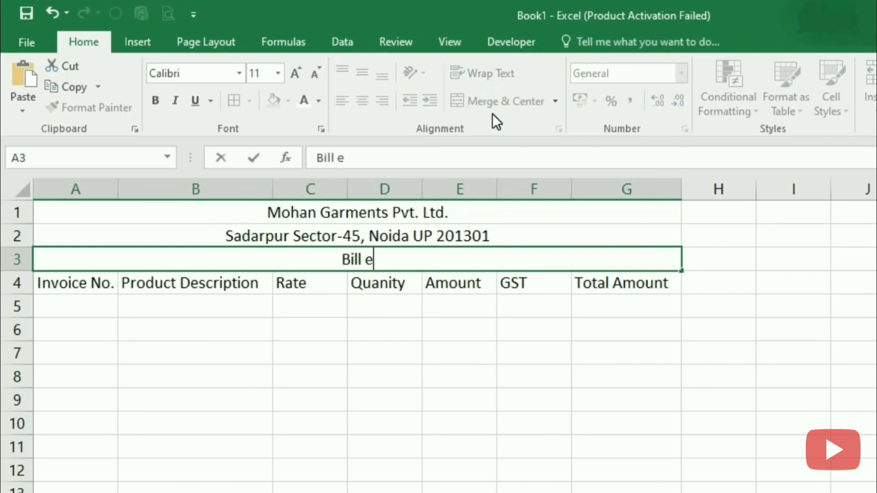
{"action": "key", "text": "BackSpace"}
{"action": "key", "text": "BackSpace"}
{"action": "key", "text": "BackSpace"}
{"action": "key", "text": "BackSpace"}
{"action": "type", "text": "Entry"}
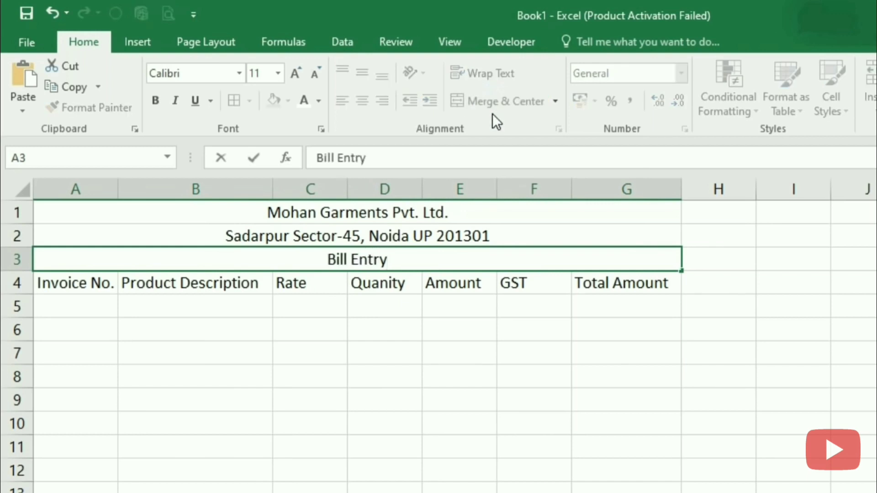
{"action": "key", "text": "Return"}
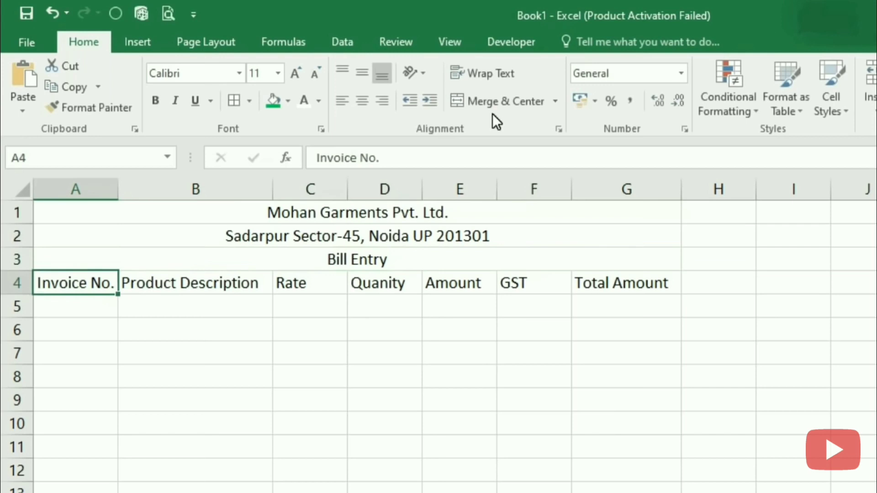
Step: Apply All Borders to columns A to G from the title in row 1 down through the empty entry rows
{"action": "left_click_drag", "start_coordinate": [319, 213], "coordinate": [323, 492]}
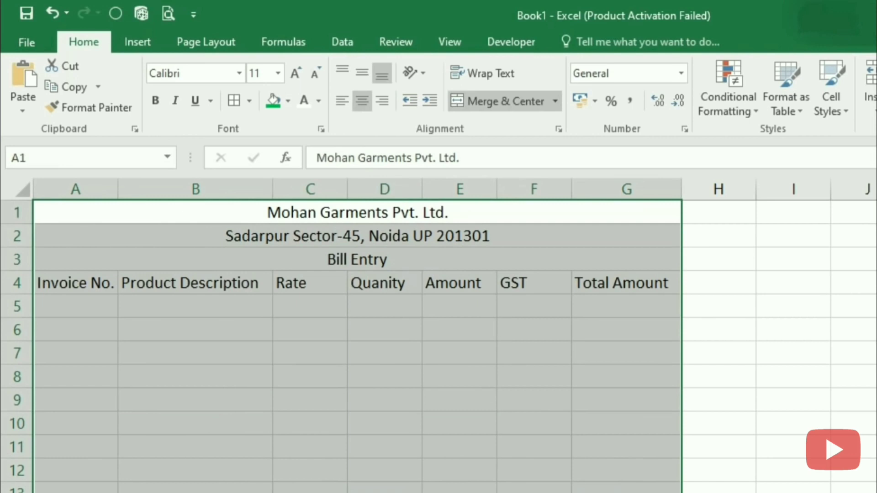
{"action": "left_click", "coordinate": [253, 99]}
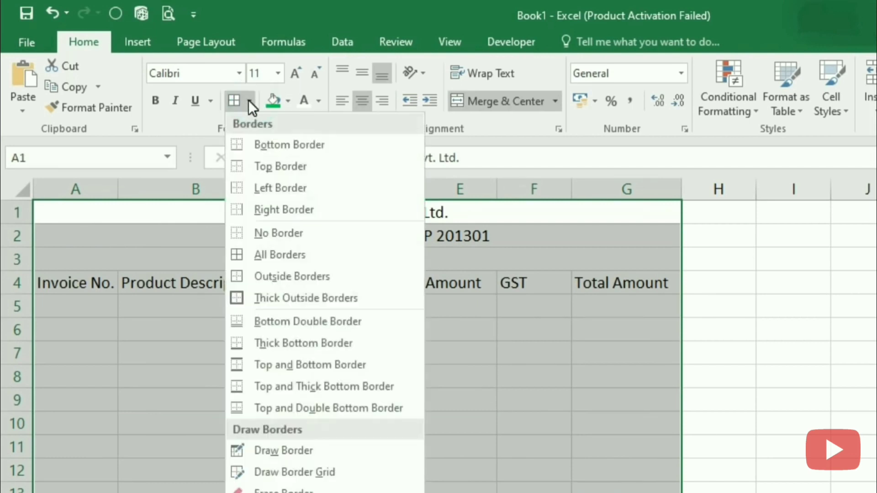
{"action": "left_click", "coordinate": [287, 256]}
{"action": "left_click", "coordinate": [381, 380]}
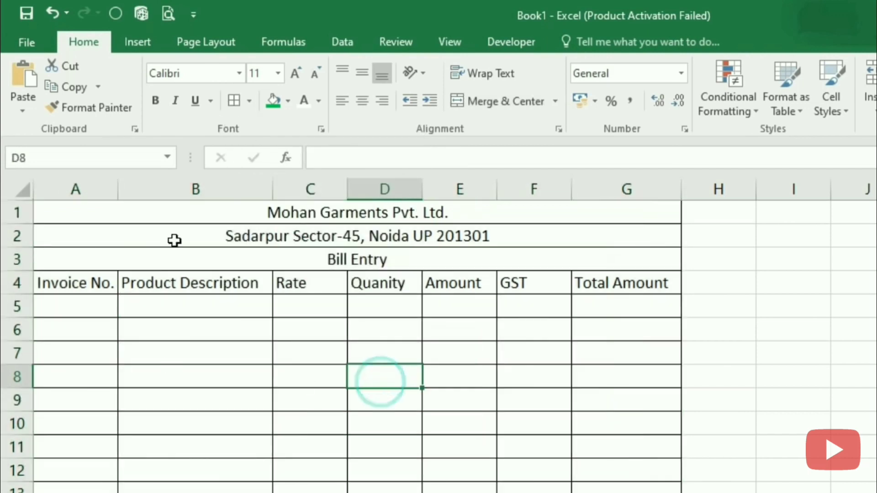
Step: Format the company title in row 1 as bold 14 pt text with a green fill
{"action": "left_click", "coordinate": [309, 214]}
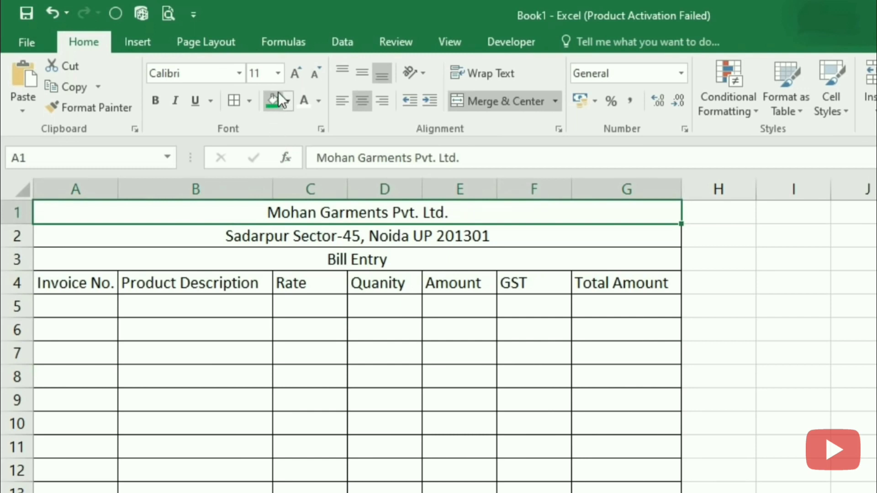
{"action": "left_click", "coordinate": [294, 73]}
{"action": "left_click", "coordinate": [294, 73]}
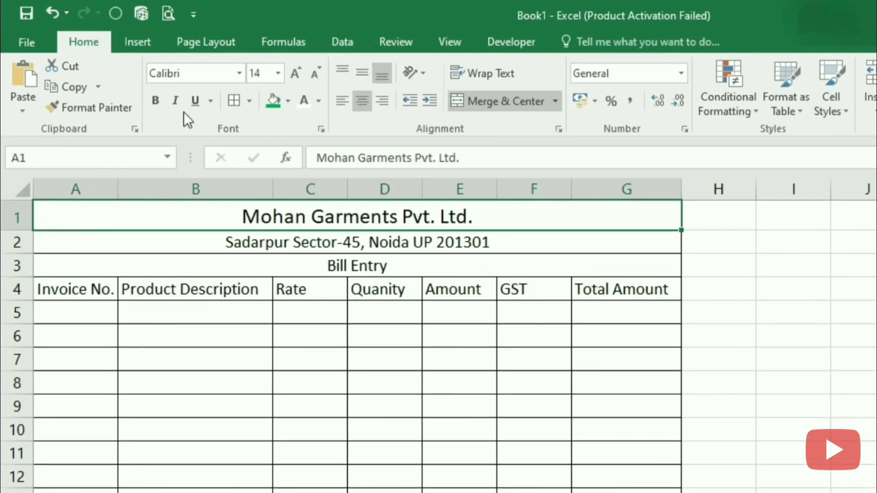
{"action": "left_click", "coordinate": [156, 99]}
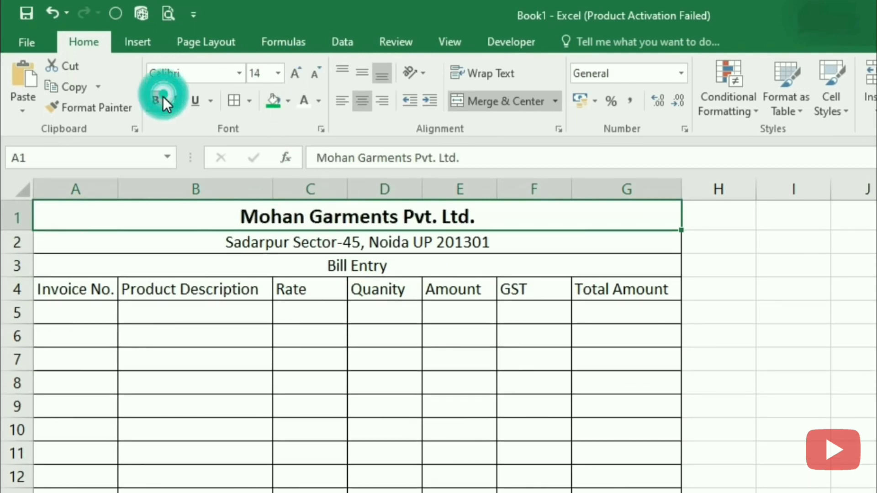
{"action": "left_click", "coordinate": [273, 101]}
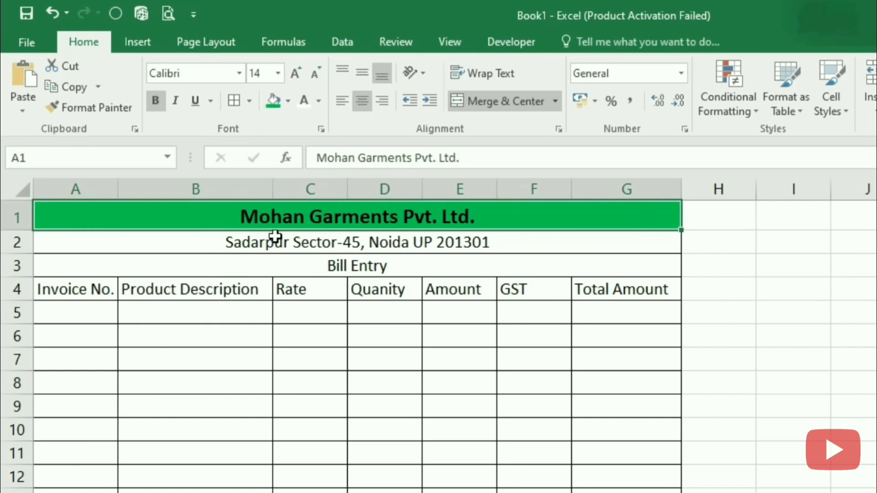
Step: Fill the merged address and Bill Entry rows, rows 2 and 3, with the lightest theme blue
{"action": "left_click_drag", "start_coordinate": [285, 247], "coordinate": [284, 265]}
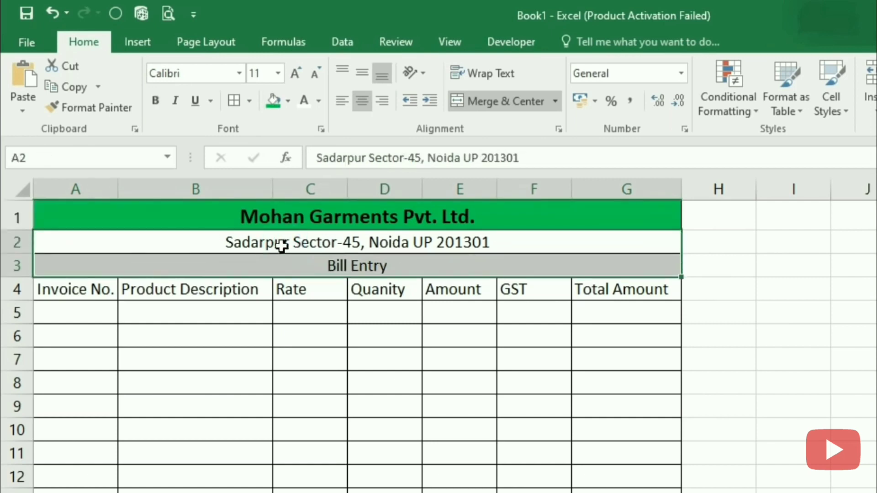
{"action": "left_click", "coordinate": [289, 100]}
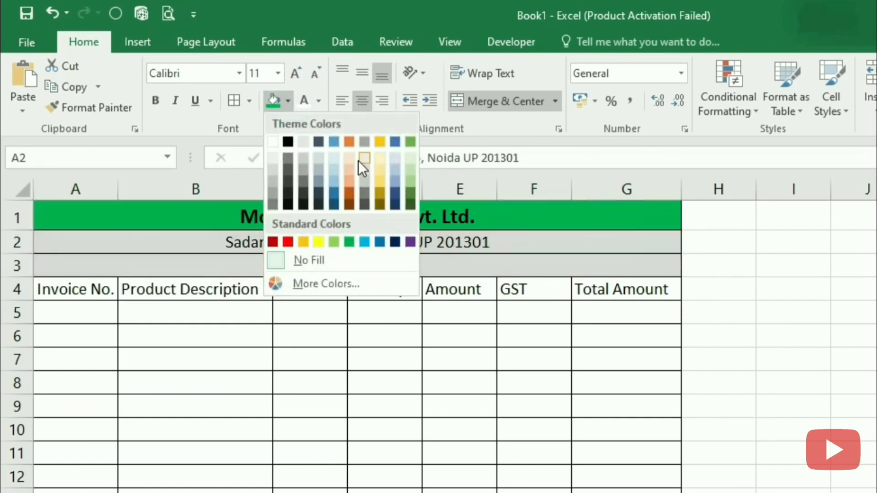
{"action": "left_click", "coordinate": [333, 159]}
Step: Fill the Bill Entry row with standard green and make its text bold at 18 pt
{"action": "left_click", "coordinate": [268, 264]}
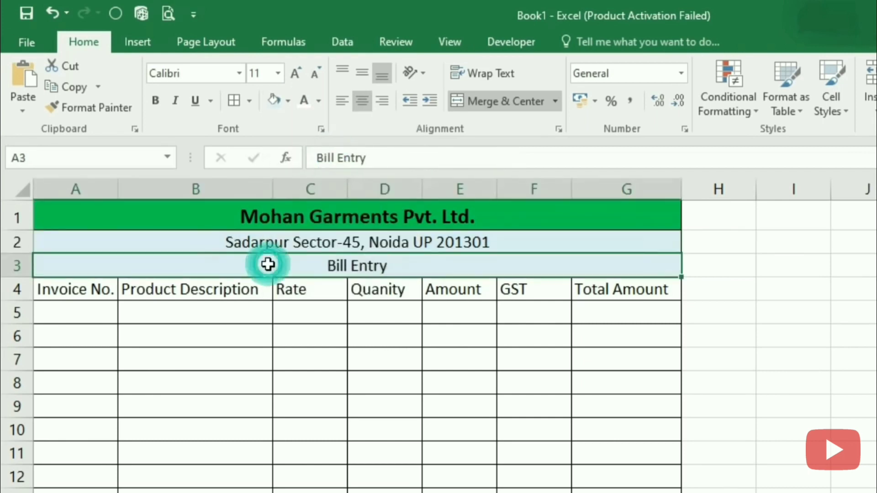
{"action": "left_click", "coordinate": [289, 101]}
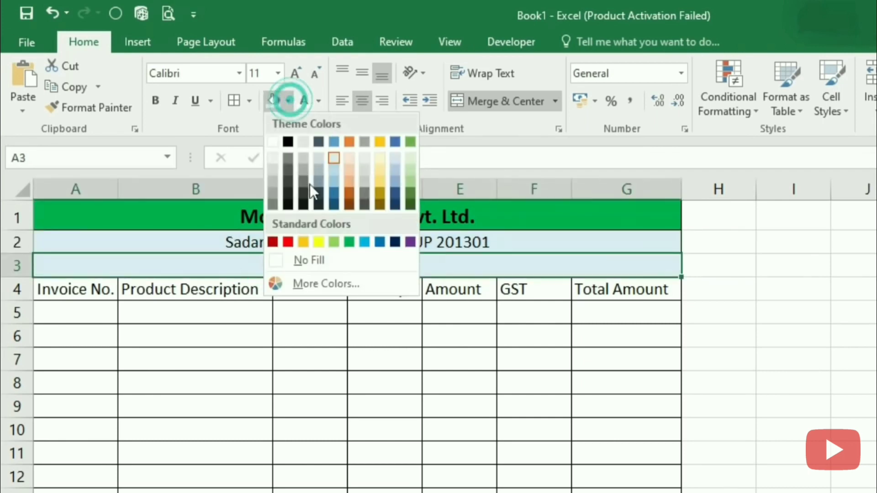
{"action": "left_click", "coordinate": [347, 244]}
{"action": "left_click", "coordinate": [295, 73]}
{"action": "left_click", "coordinate": [295, 73]}
{"action": "left_click", "coordinate": [295, 73]}
{"action": "left_click", "coordinate": [296, 73]}
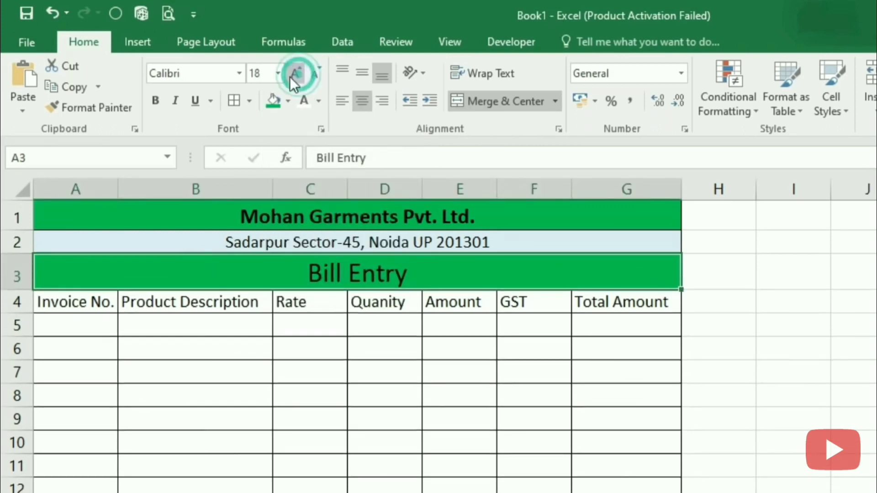
{"action": "left_click", "coordinate": [155, 101]}
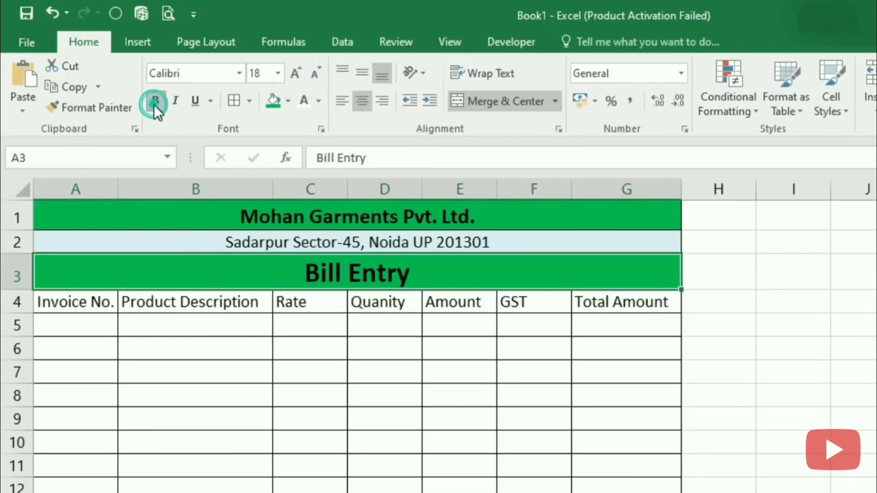
Step: Set the font color of the Bill Entry subtitle in row 3 to standard yellow
{"action": "left_click", "coordinate": [301, 101]}
{"action": "left_click", "coordinate": [318, 101]}
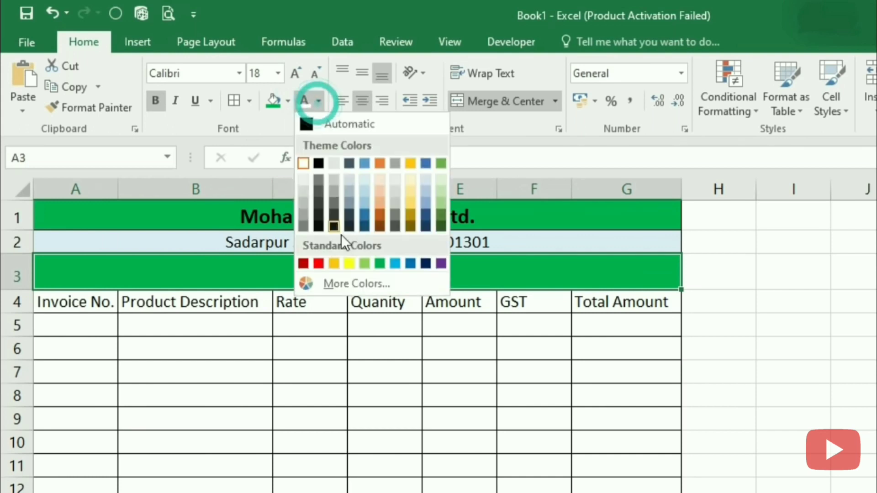
{"action": "left_click", "coordinate": [349, 264]}
{"action": "left_click", "coordinate": [343, 352]}
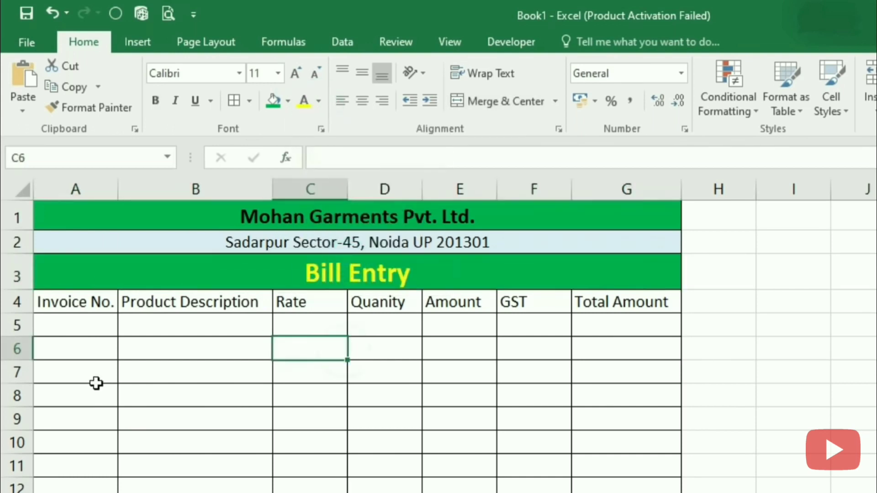
Step: Make the column headings in A4:G4 bold
{"action": "left_click_drag", "start_coordinate": [74, 302], "coordinate": [589, 303]}
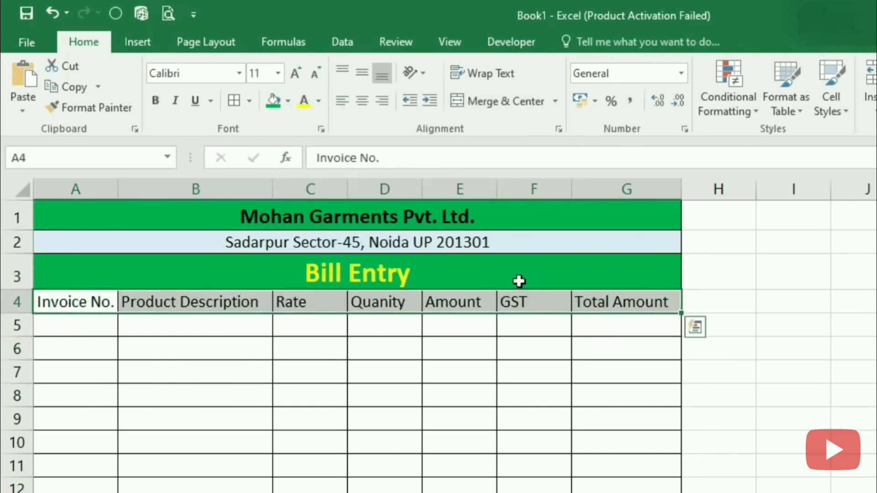
{"action": "left_click", "coordinate": [156, 99]}
Step: Fill in the first entry in row 5 with the invoice number, product Shirt, rate 480 and quantity 2
{"action": "left_click", "coordinate": [68, 326]}
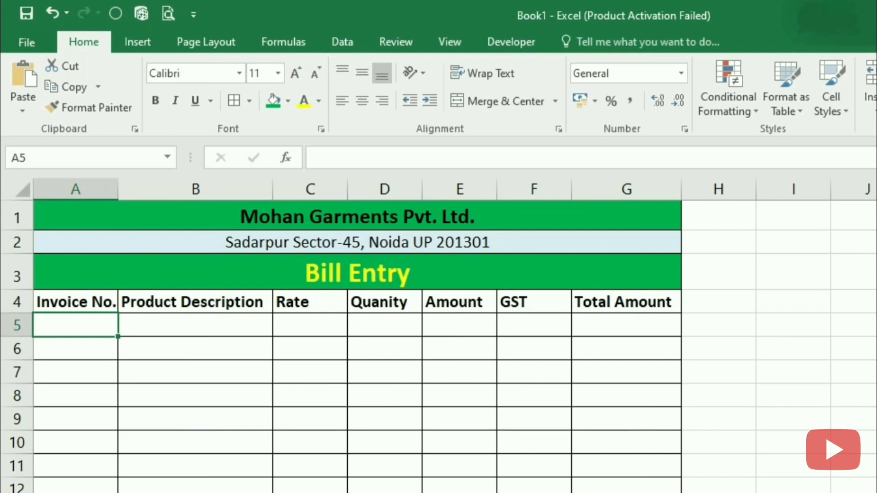
{"action": "type", "text": "10"}
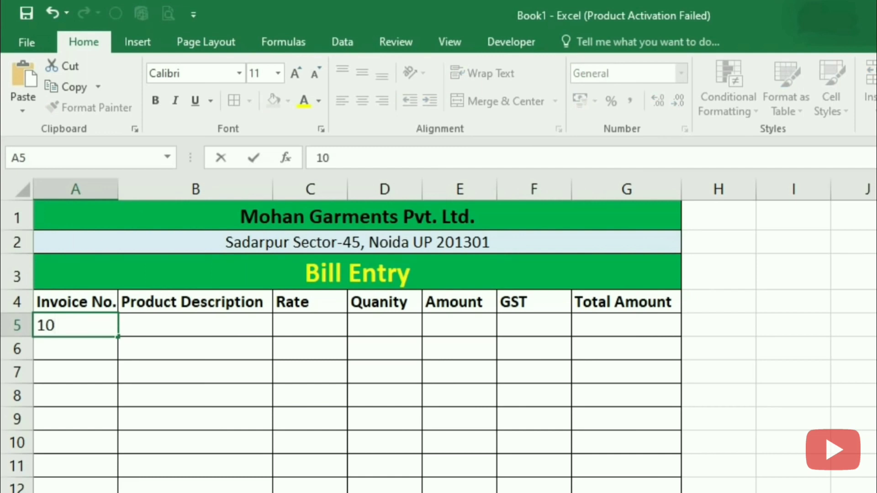
{"action": "type", "text": "301"}
{"action": "key", "text": "Tab"}
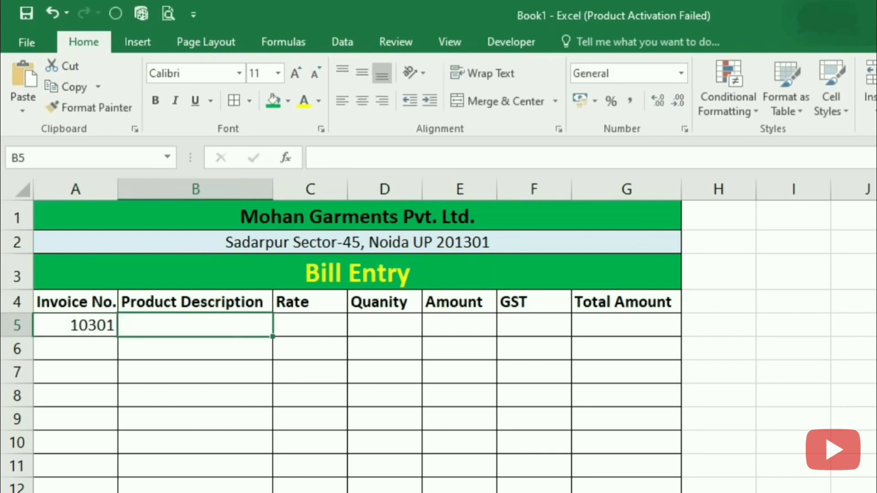
{"action": "type", "text": "Shirt"}
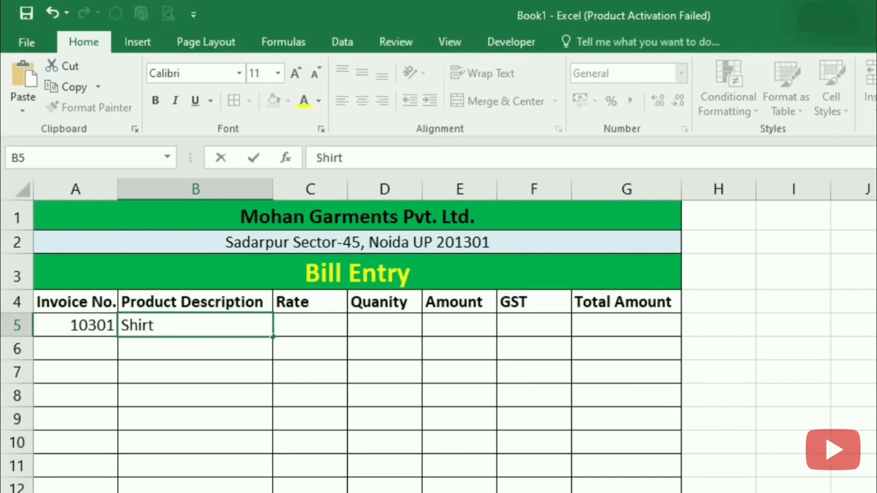
{"action": "key", "text": "Tab"}
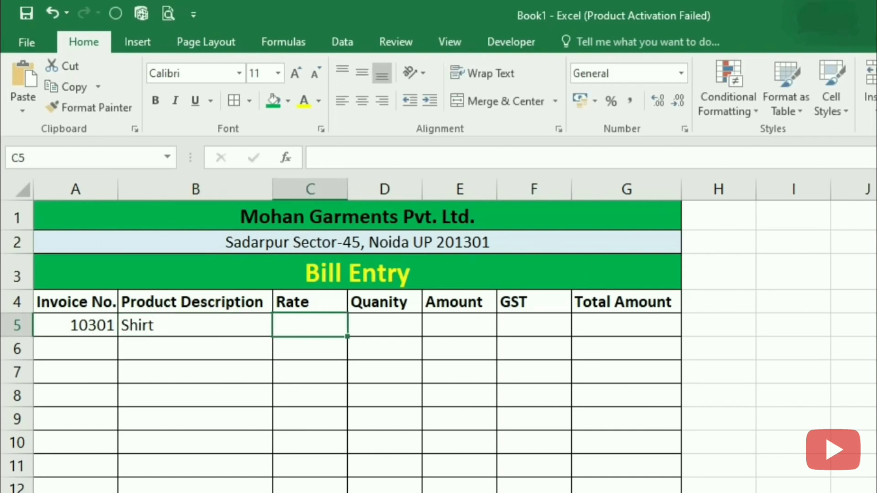
{"action": "type", "text": "480"}
{"action": "key", "text": "Tab"}
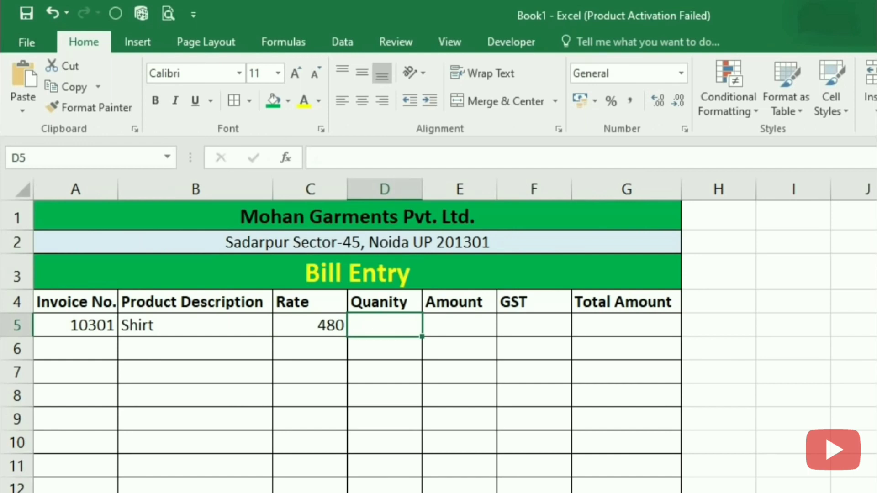
{"action": "type", "text": "2"}
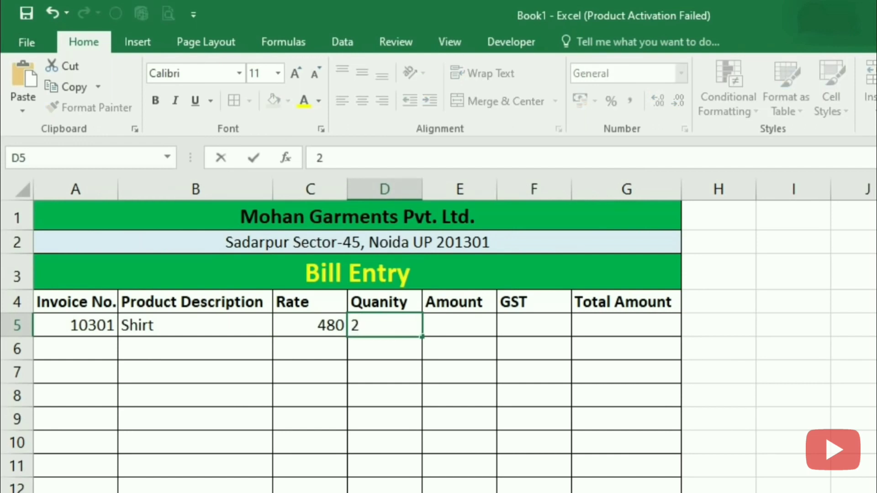
{"action": "key", "text": "Tab"}
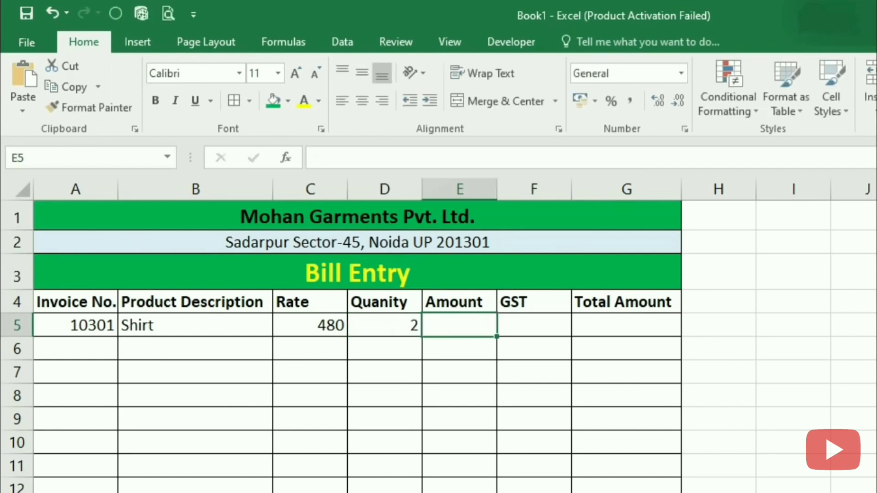
Step: Calculate the Amount in E5 as rate times quantity with the formula =C5*D5
{"action": "type", "text": "="}
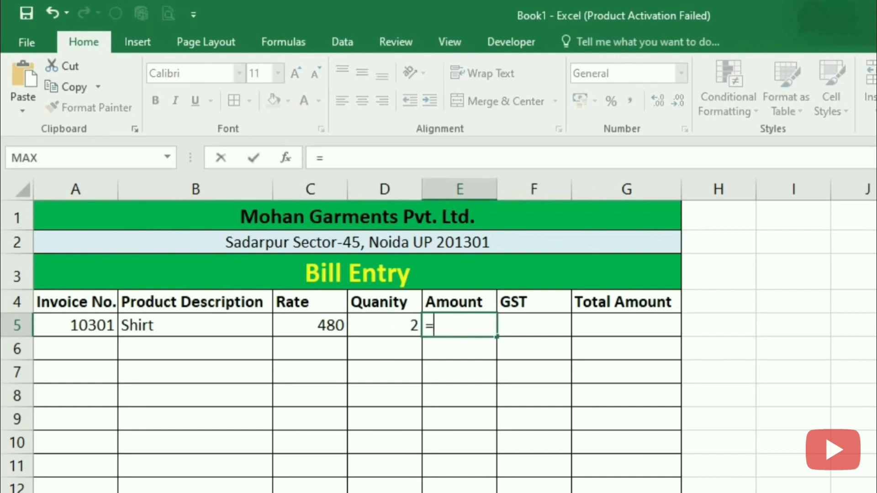
{"action": "left_click", "coordinate": [290, 330]}
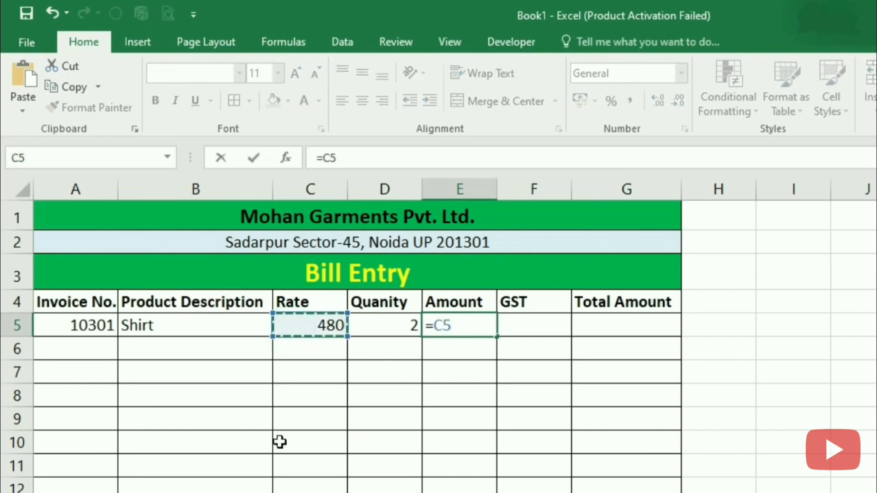
{"action": "type", "text": "*"}
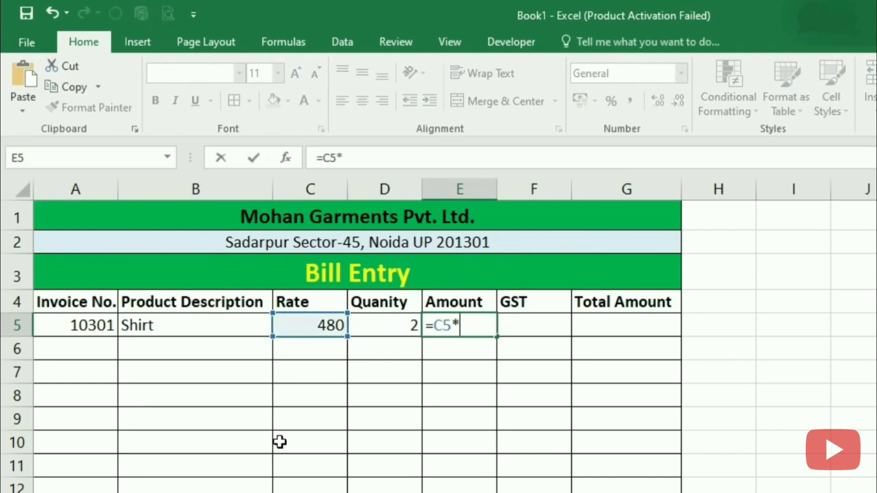
{"action": "left_click", "coordinate": [392, 322]}
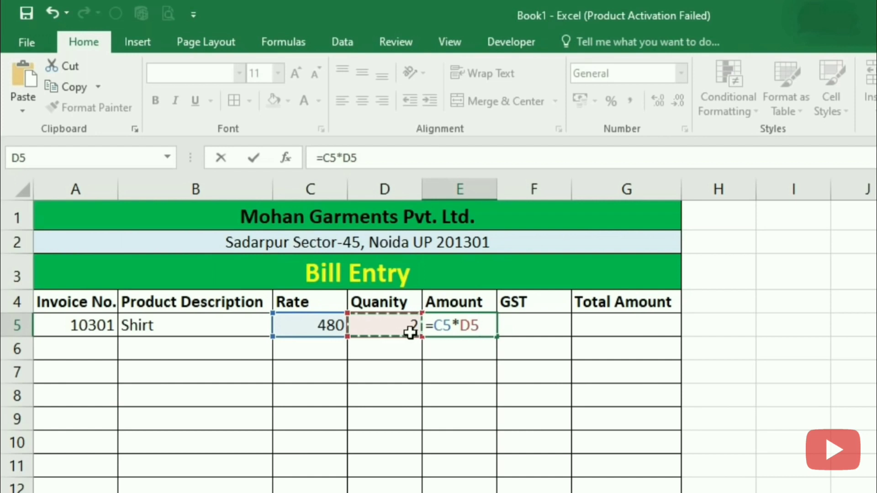
{"action": "key", "text": "Return"}
{"action": "left_click", "coordinate": [464, 327]}
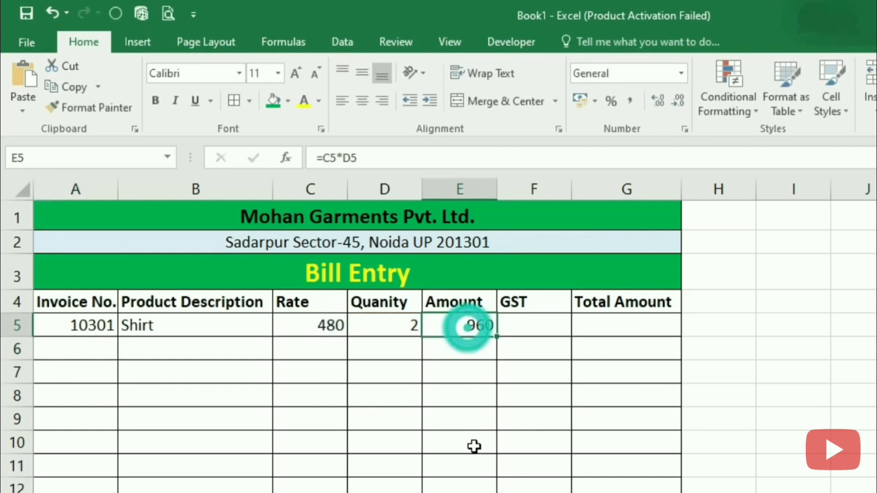
Step: Change the GST column heading in F4 to "GST 12%"
{"action": "left_click", "coordinate": [513, 323]}
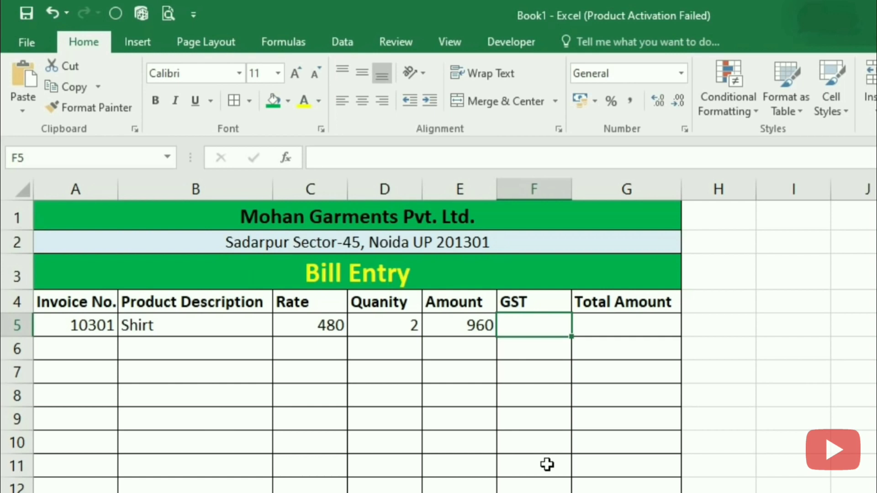
{"action": "left_click", "coordinate": [548, 302]}
{"action": "double_click", "coordinate": [547, 302]}
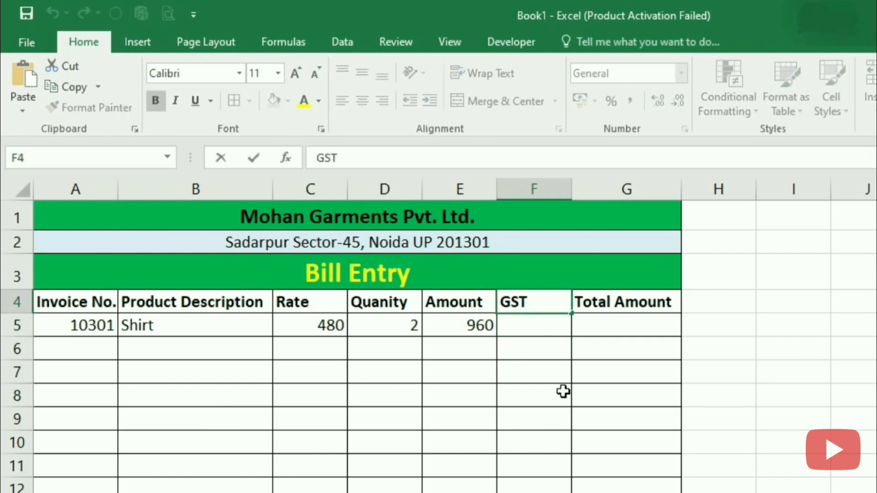
{"action": "type", "text": "12"}
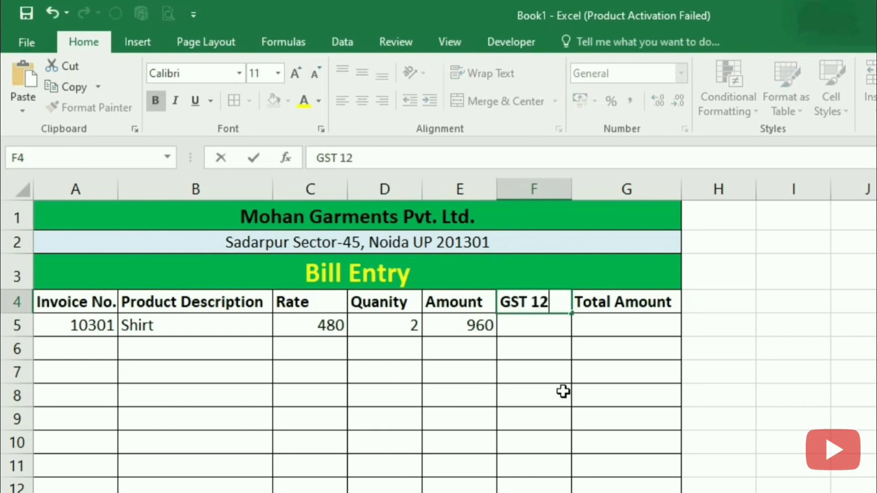
{"action": "type", "text": "%"}
{"action": "key", "text": "Return"}
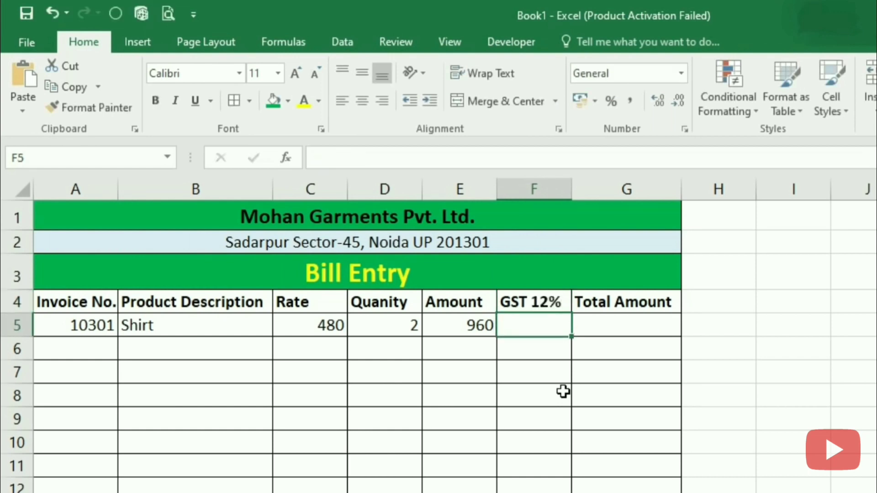
Step: Calculate the 12% GST in F5 with the formula =E5*12/100
{"action": "type", "text": "="}
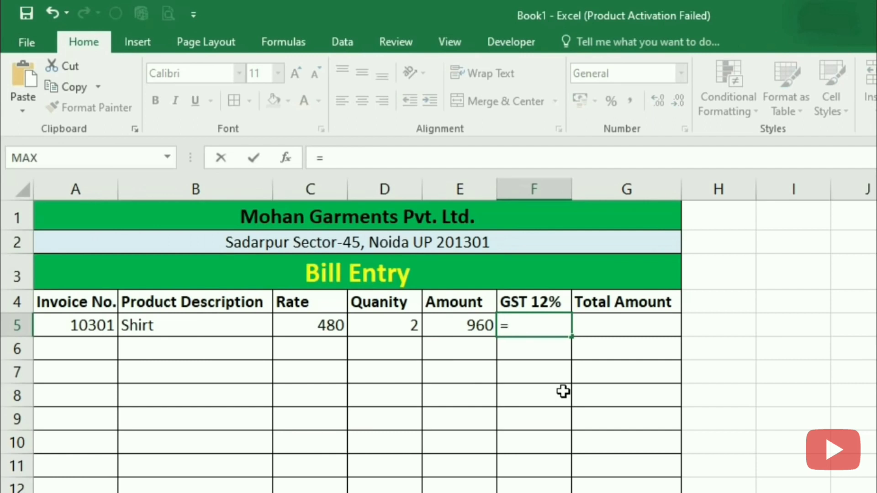
{"action": "left_click", "coordinate": [471, 325]}
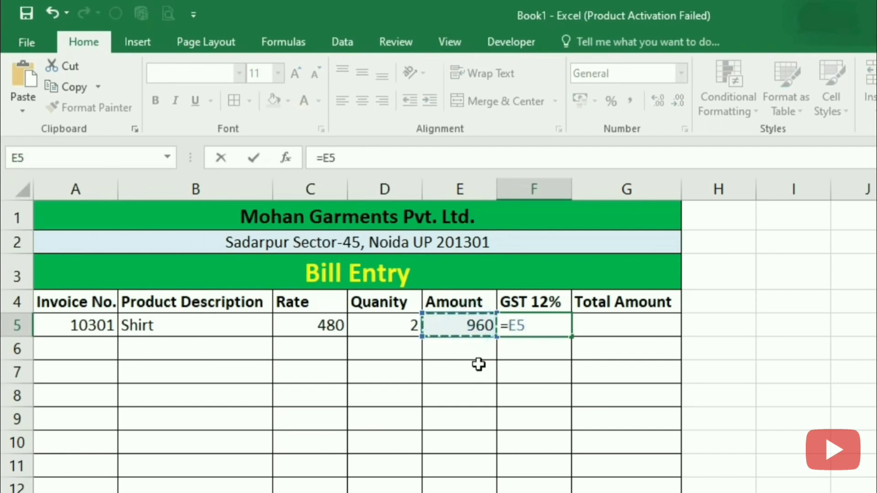
{"action": "type", "text": "*12/"}
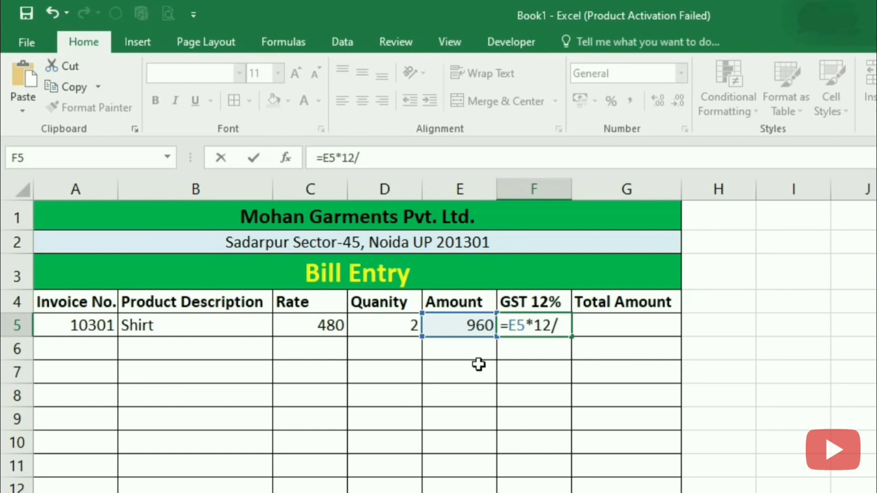
{"action": "type", "text": "100"}
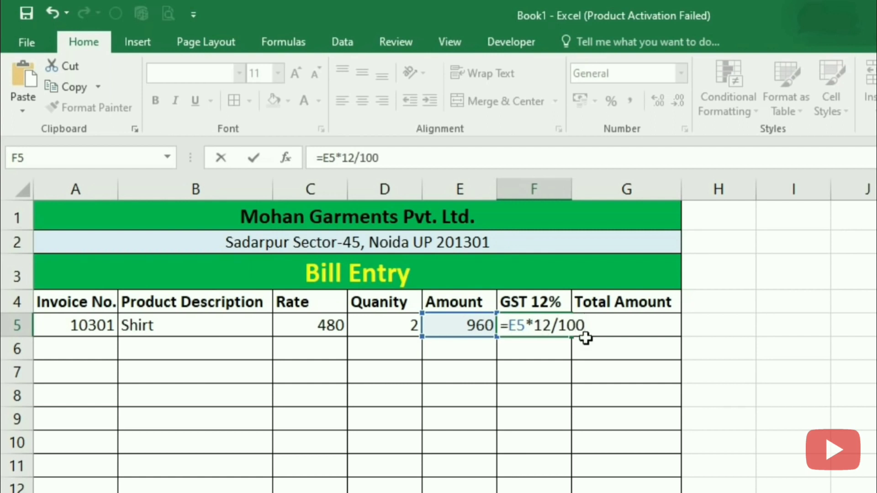
{"action": "key", "text": "ctrl+Return"}
Step: Calculate the Total Amount in G5 as amount plus GST with the formula =E5+F5
{"action": "left_click", "coordinate": [629, 326]}
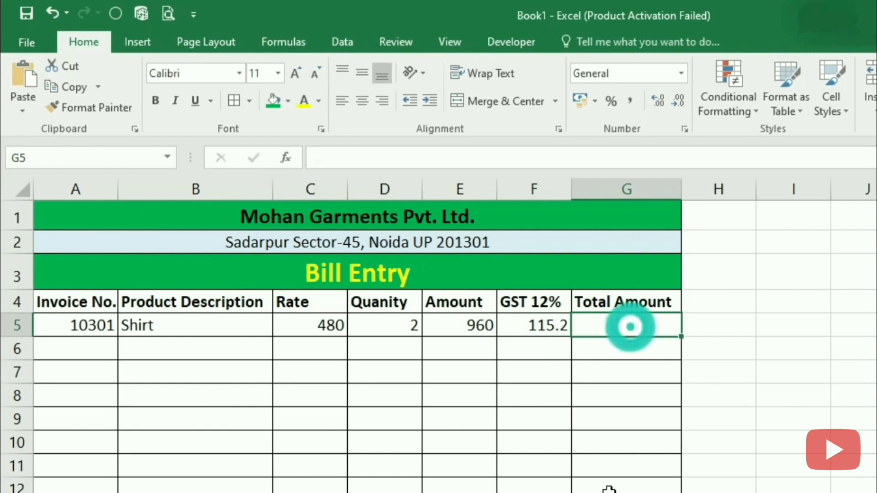
{"action": "type", "text": "="}
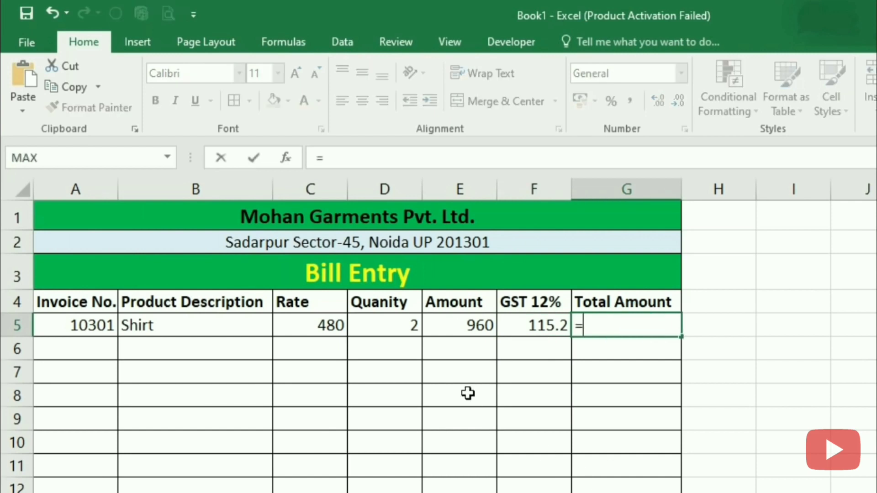
{"action": "left_click", "coordinate": [463, 326]}
{"action": "type", "text": "+"}
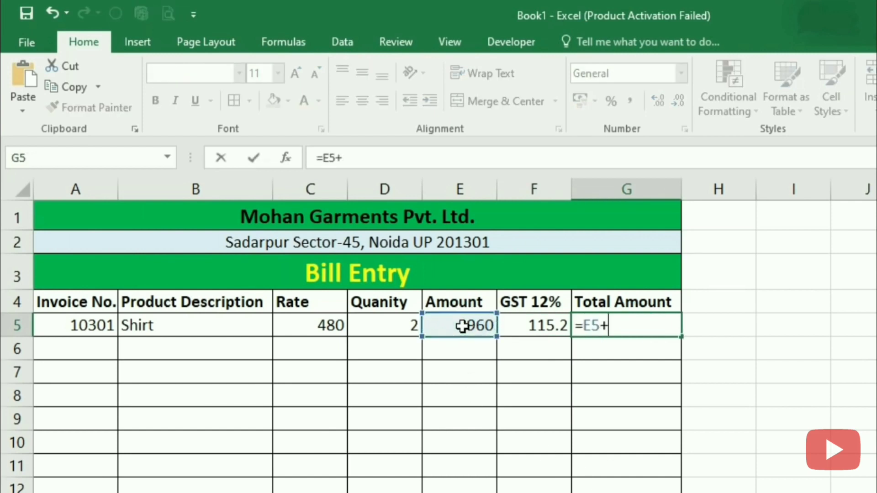
{"action": "left_click", "coordinate": [515, 325]}
{"action": "key", "text": "Return"}
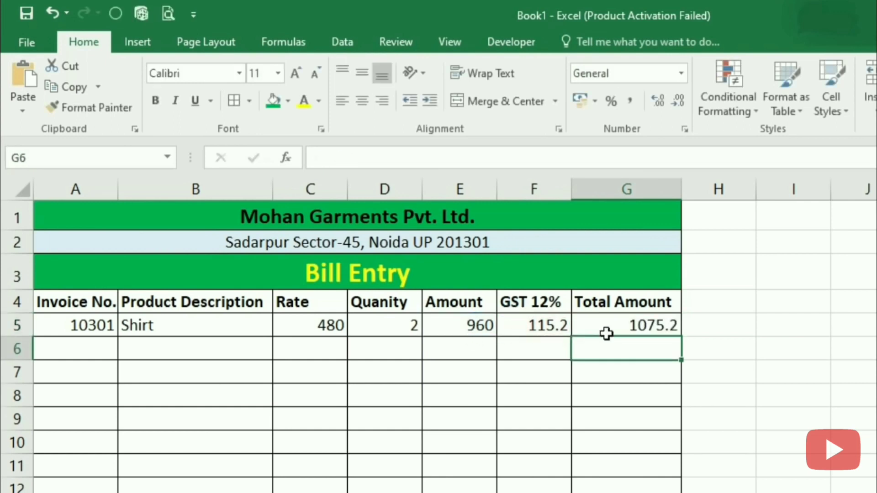
Step: Make the total amount in G5 bold
{"action": "left_click", "coordinate": [637, 327]}
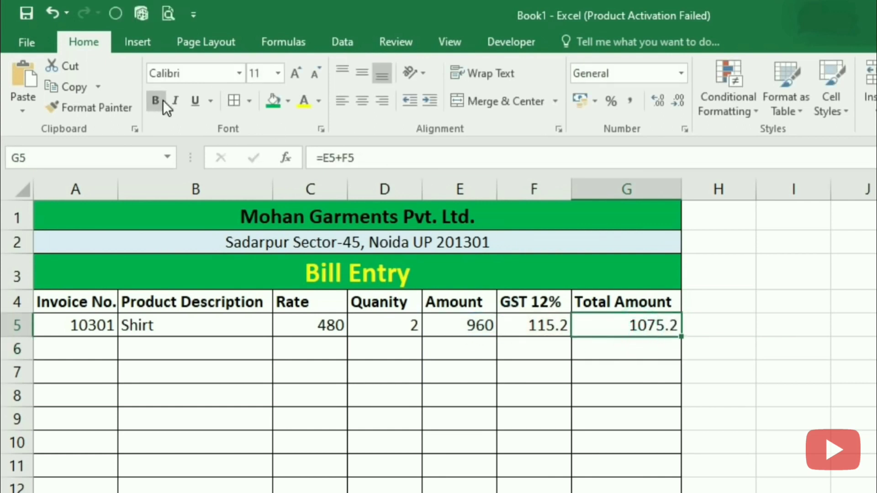
{"action": "left_click", "coordinate": [163, 100]}
{"action": "left_click", "coordinate": [93, 351]}
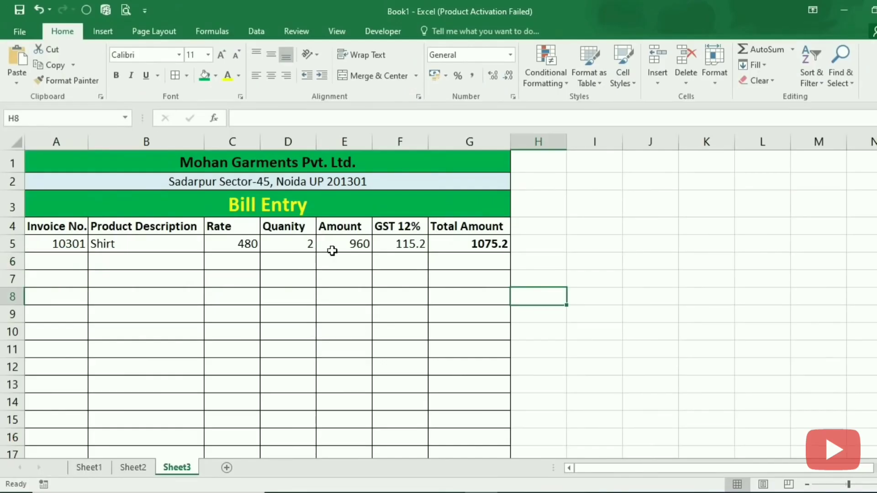
Step: Fill the row 5 formulas for Amount, Total Amount and GST 12% down to row 17
{"action": "left_click", "coordinate": [332, 250]}
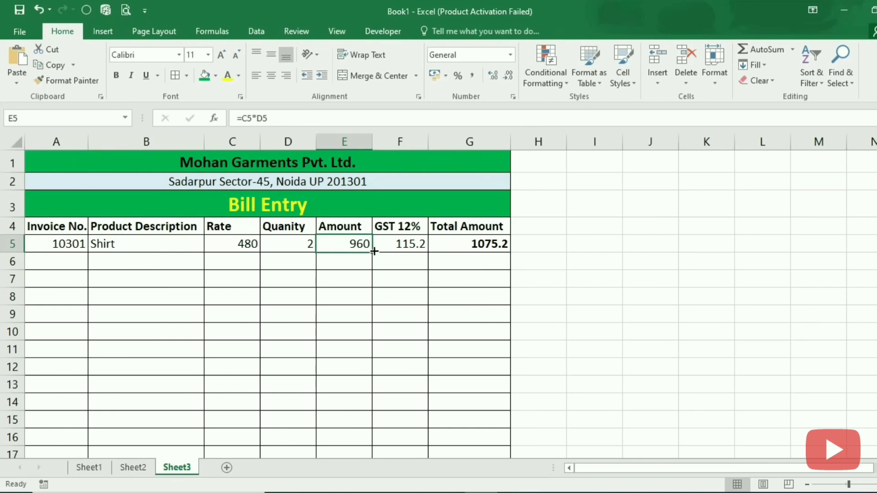
{"action": "left_click_drag", "start_coordinate": [373, 250], "coordinate": [344, 443]}
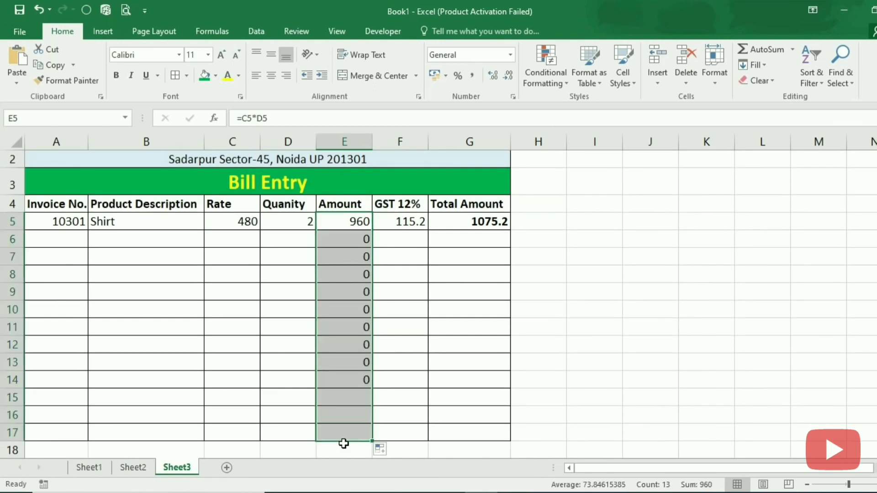
{"action": "left_click", "coordinate": [468, 222]}
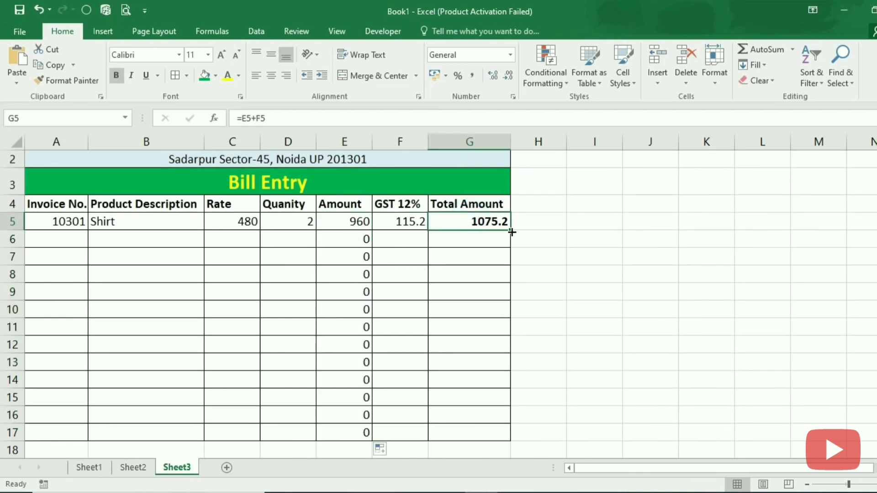
{"action": "left_click_drag", "start_coordinate": [512, 233], "coordinate": [516, 438]}
{"action": "left_click", "coordinate": [398, 221]}
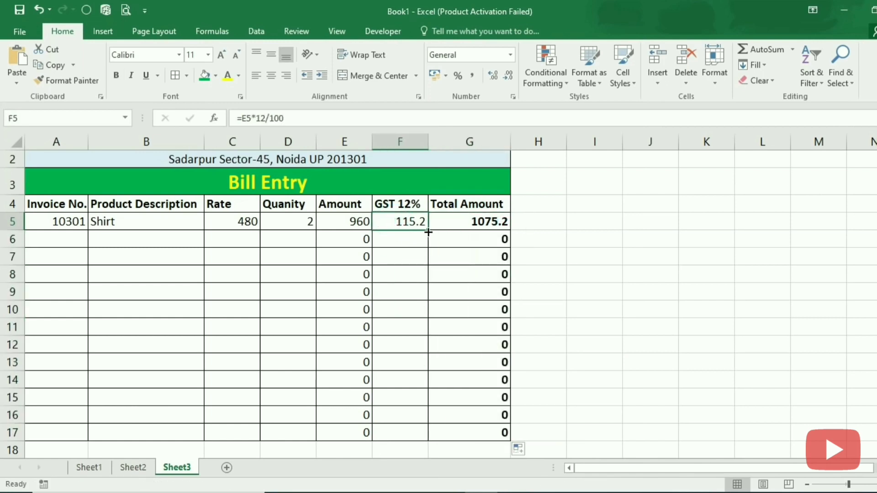
{"action": "left_click_drag", "start_coordinate": [428, 232], "coordinate": [415, 436]}
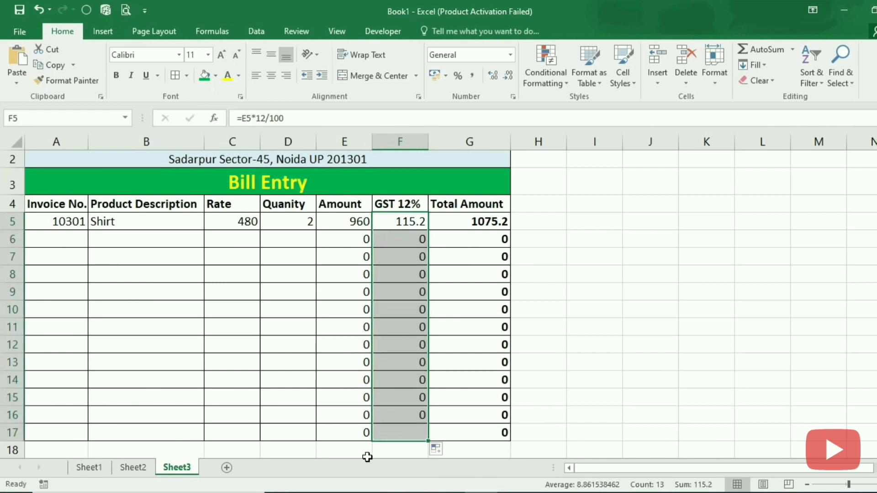
{"action": "scroll", "coordinate": [46, 261], "scroll_direction": "up", "scroll_amount": 1}
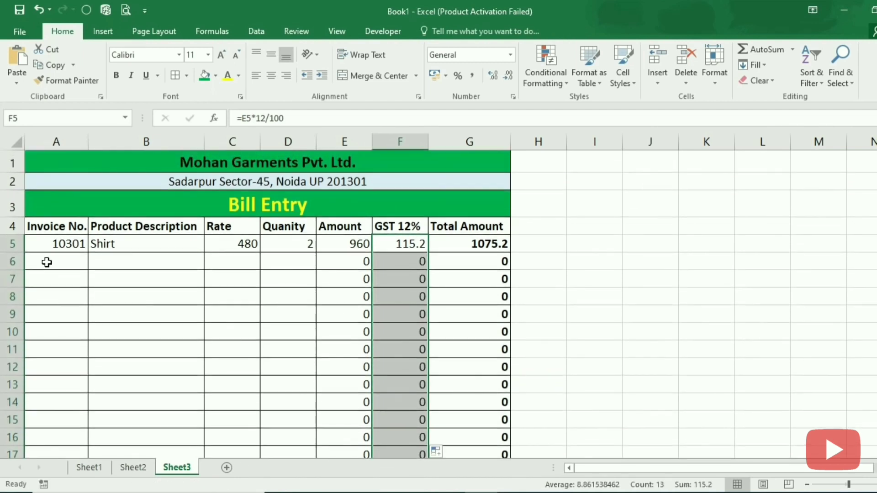
Step: Fill in the second entry in row 6 with the next invoice number, product Pant, rate 750 and quantity 1
{"action": "left_click", "coordinate": [47, 262]}
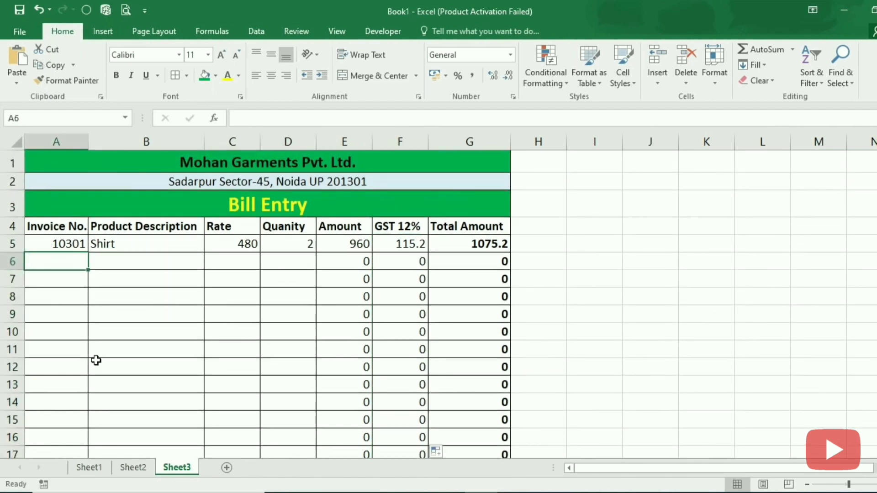
{"action": "type", "text": "10"}
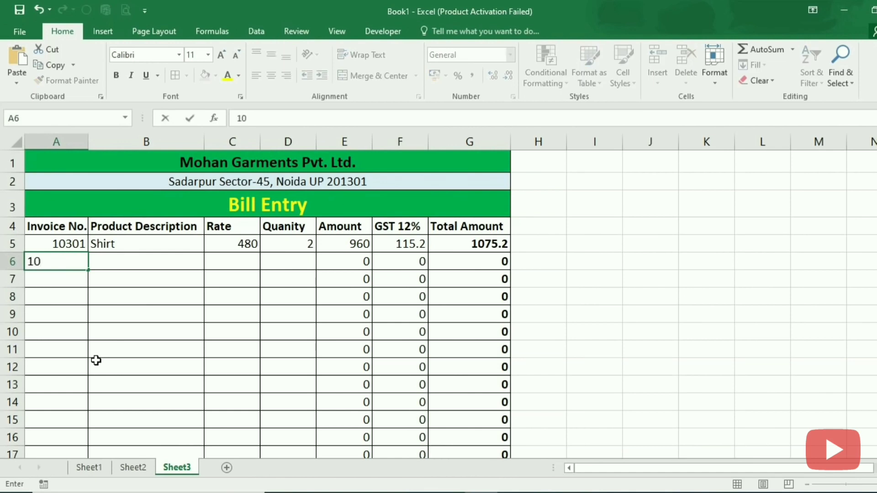
{"action": "type", "text": "302"}
{"action": "key", "text": "Tab"}
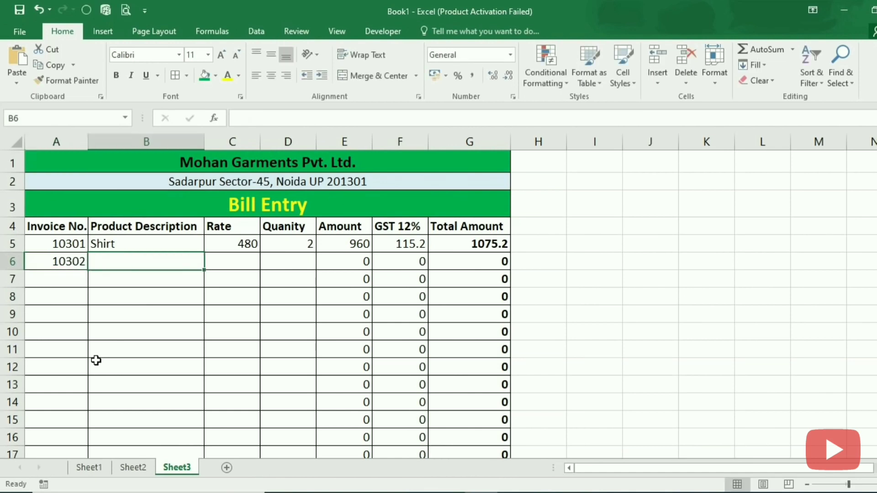
{"action": "type", "text": "Pant"}
{"action": "key", "text": "Tab"}
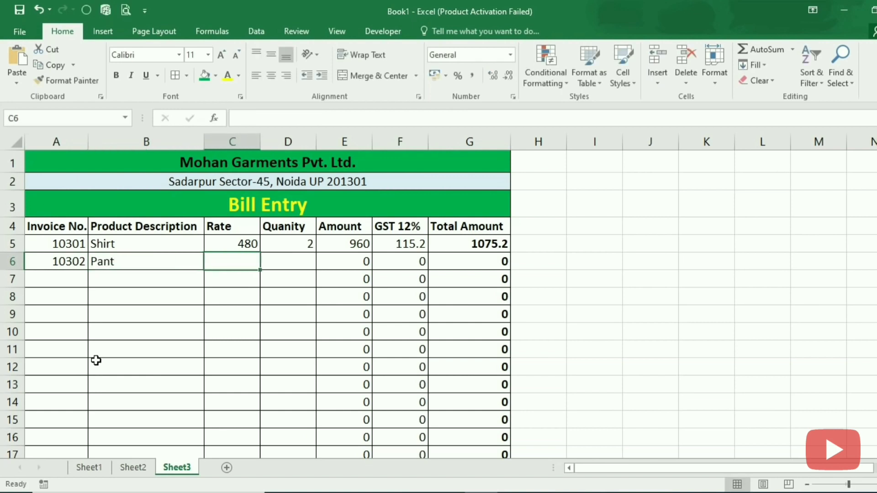
{"action": "type", "text": "750"}
{"action": "key", "text": "Tab"}
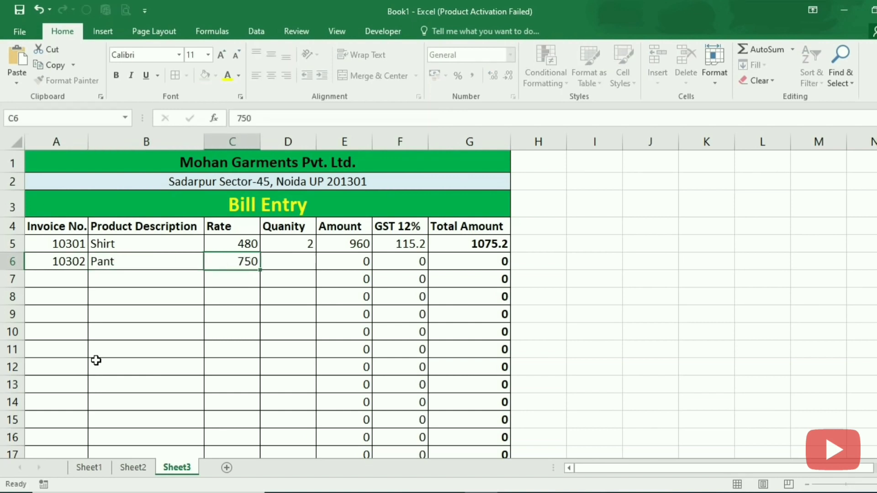
{"action": "type", "text": "1"}
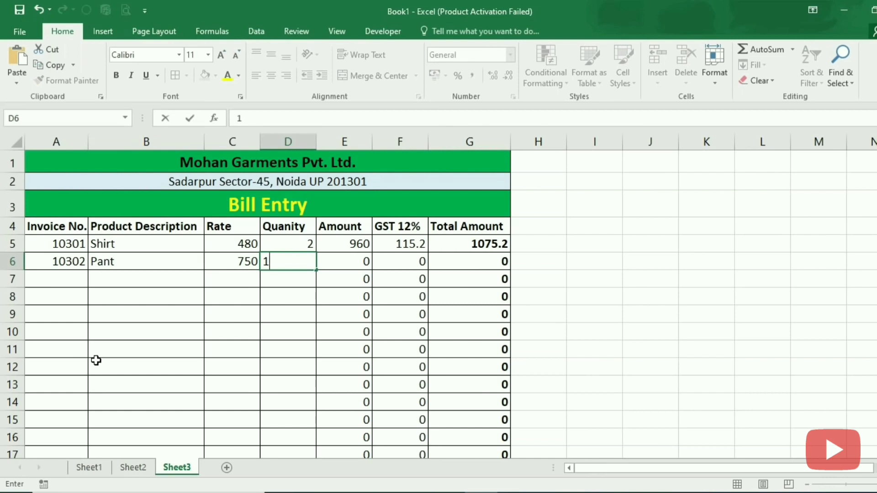
{"action": "key", "text": "Return"}
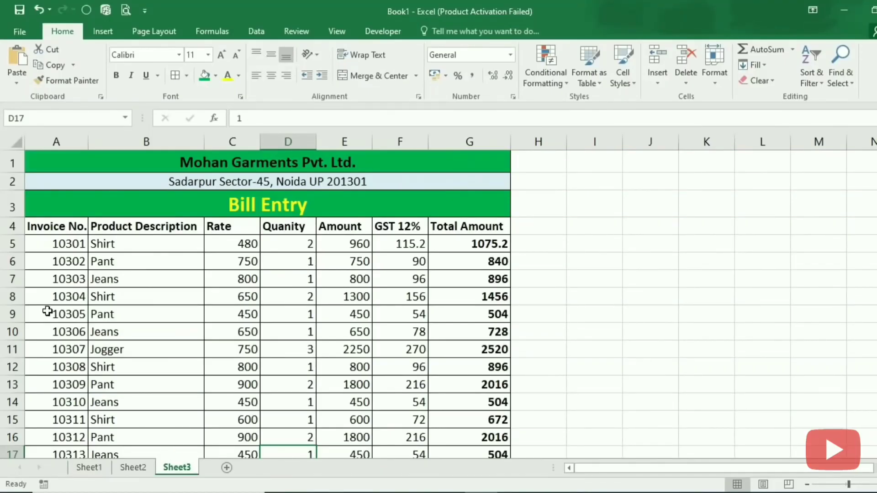
Step: Merge and center D18:F18 below the entries and label it "Total Sales"
{"action": "scroll", "coordinate": [284, 439], "scroll_direction": "down", "scroll_amount": 1}
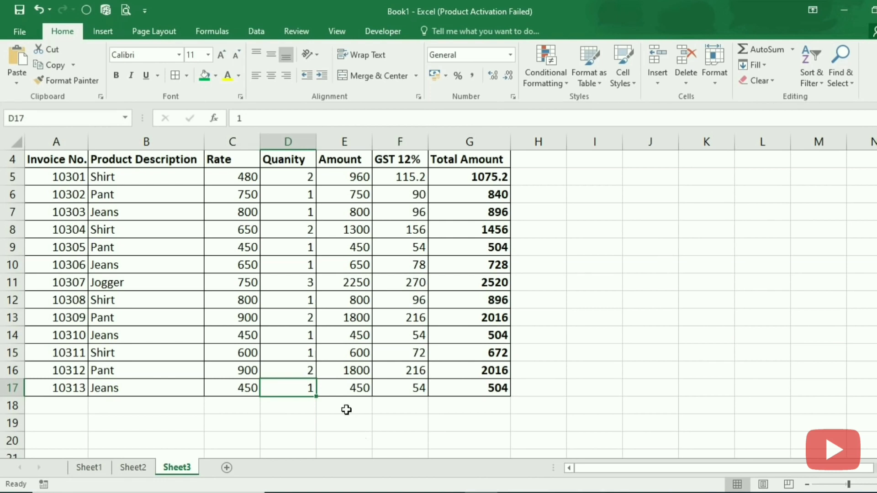
{"action": "left_click_drag", "start_coordinate": [335, 406], "coordinate": [411, 406]}
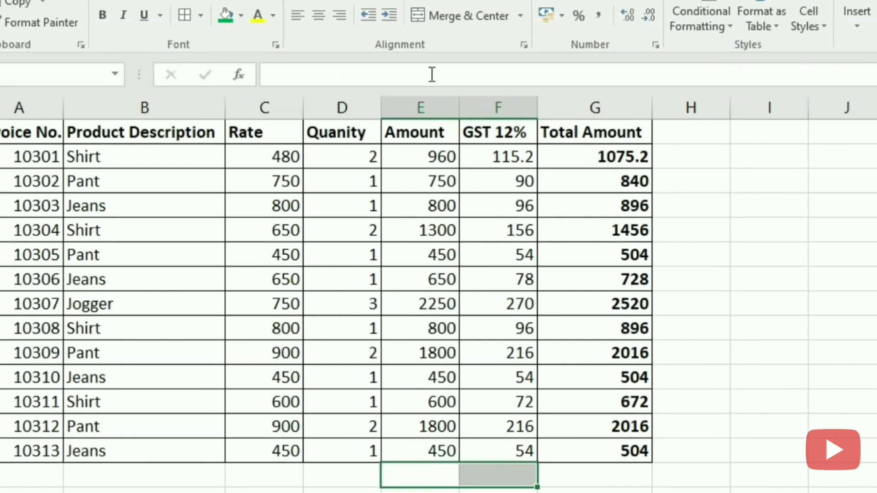
{"action": "left_click_drag", "start_coordinate": [335, 476], "coordinate": [499, 466]}
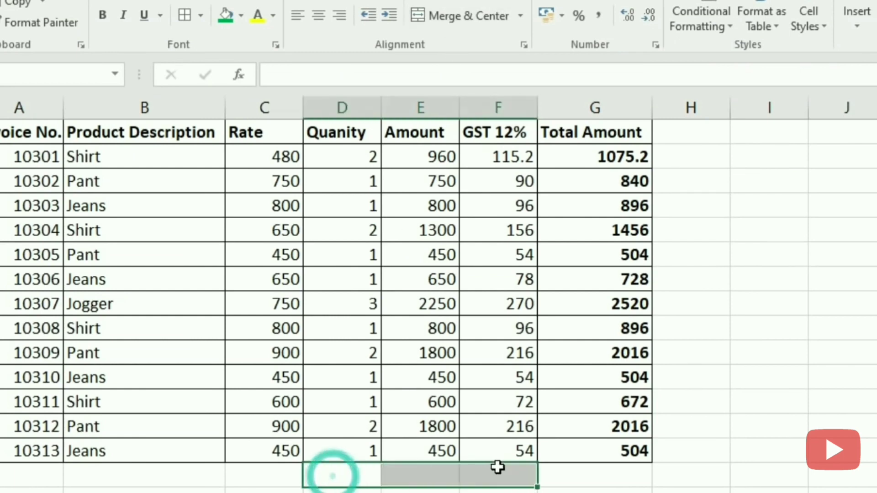
{"action": "left_click", "coordinate": [443, 26]}
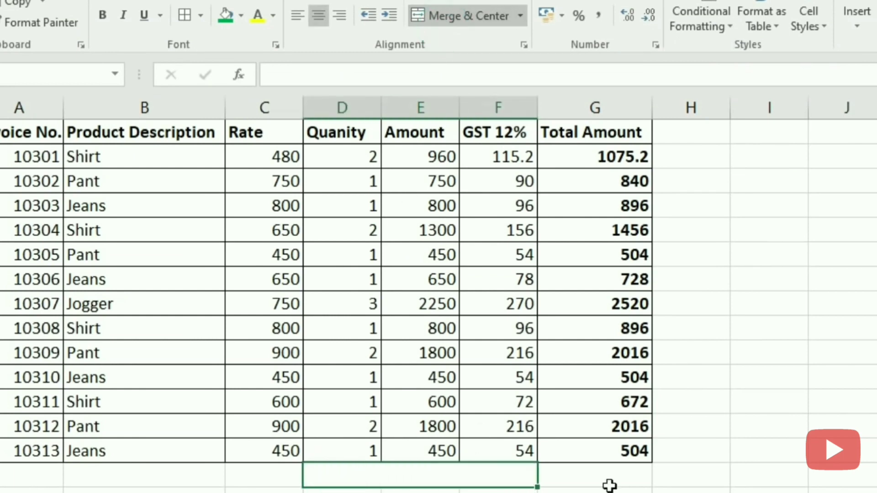
{"action": "type", "text": "Total Sal"}
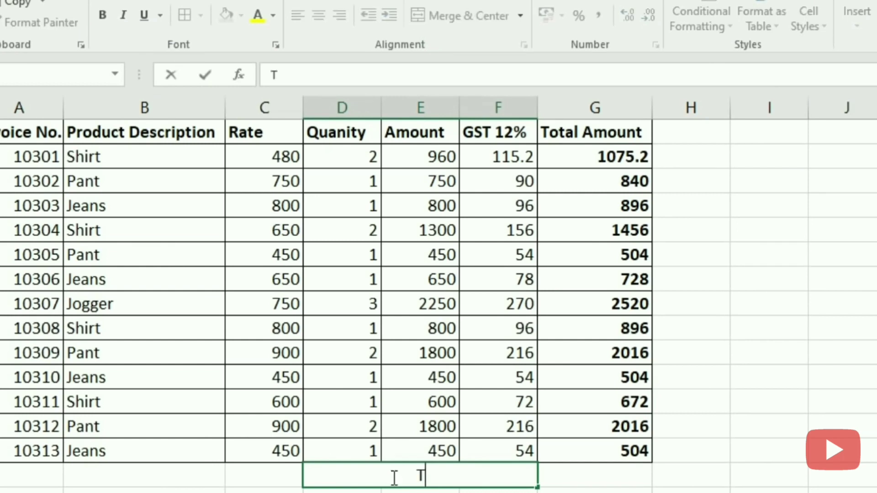
{"action": "type", "text": "es"}
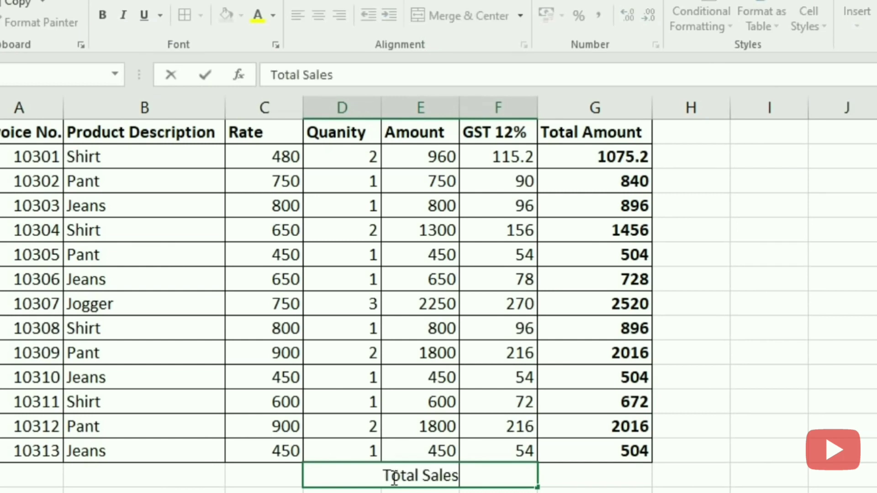
Step: Sum the Total Amount column in G18 with the formula =SUM(G5:G17)
{"action": "key", "text": "Tab"}
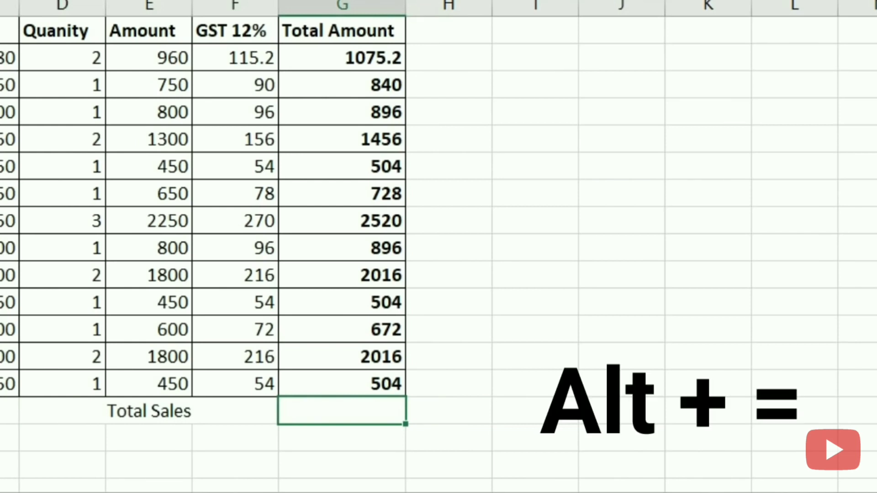
{"action": "key", "text": "alt+equal"}
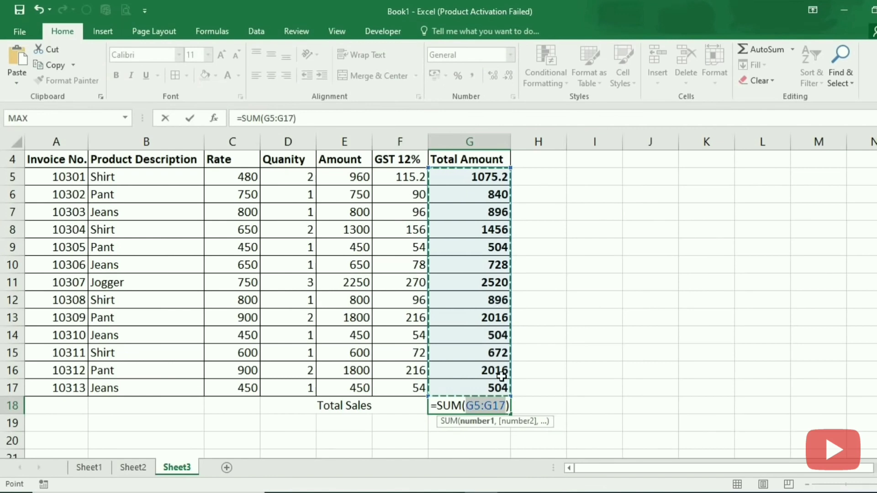
{"action": "key", "text": "Return"}
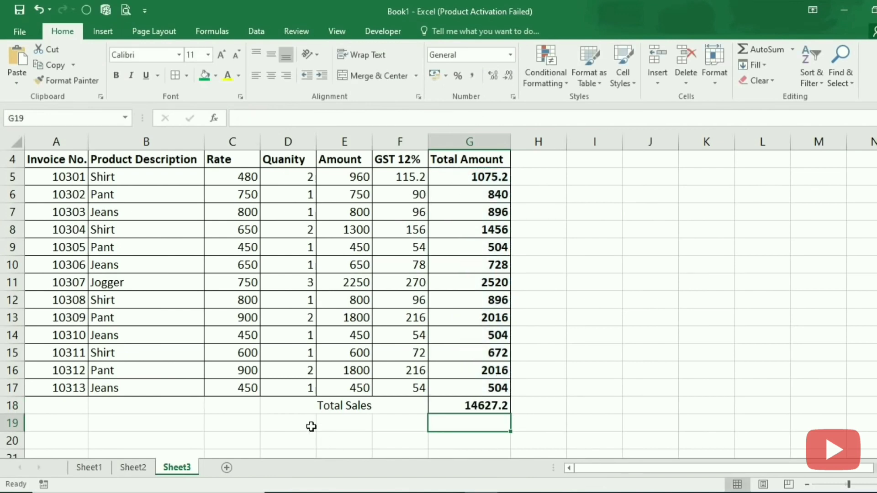
Step: Add borders to the Total Sales row D18:G18 and make it bold
{"action": "left_click_drag", "start_coordinate": [336, 406], "coordinate": [459, 402]}
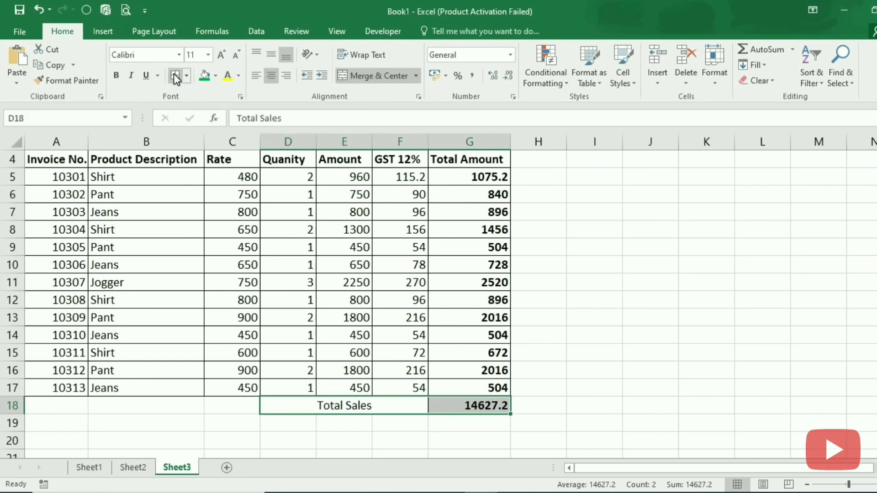
{"action": "left_click", "coordinate": [117, 76]}
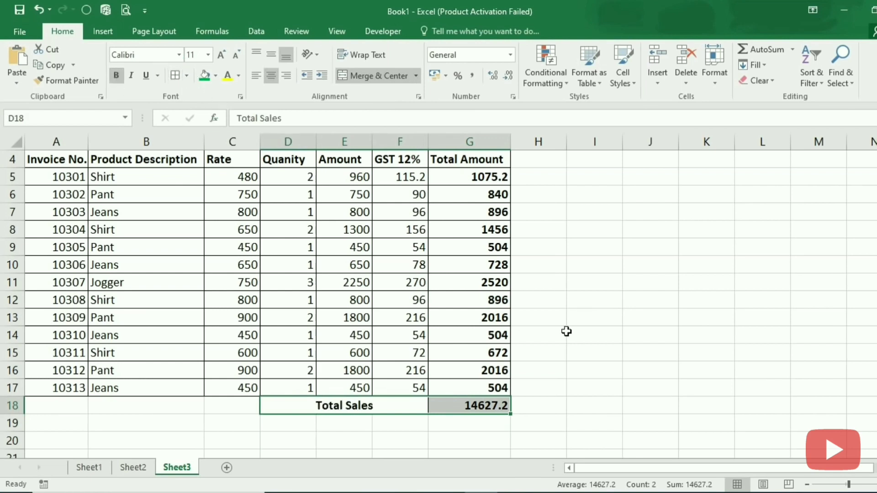
{"action": "scroll", "coordinate": [647, 364], "scroll_direction": "up", "scroll_amount": 1}
{"action": "scroll", "coordinate": [648, 364], "scroll_direction": "down", "scroll_amount": 1, "text": "ctrl"}
{"action": "left_click", "coordinate": [649, 365]}
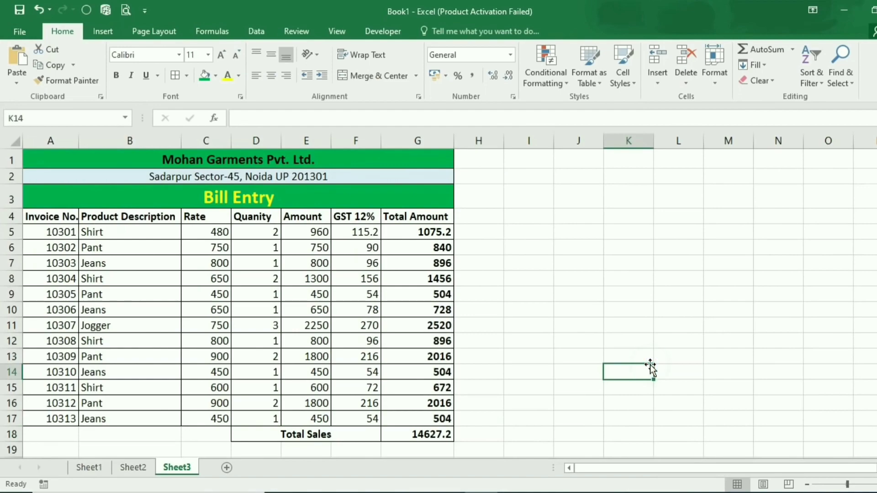